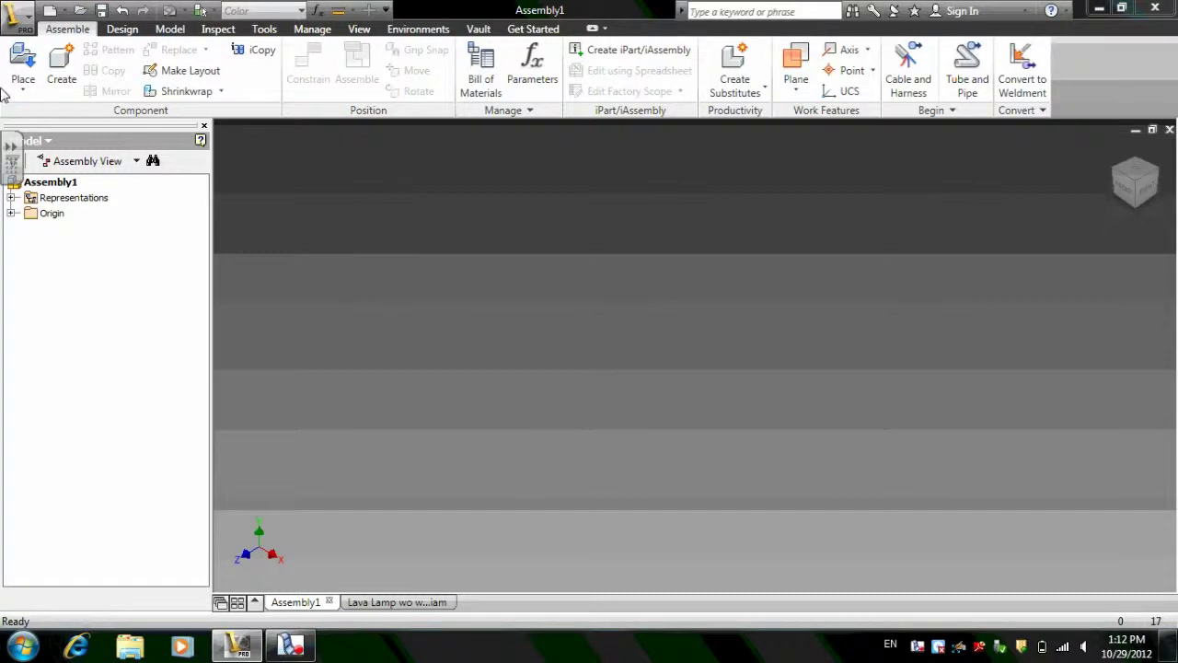
click(22, 66)
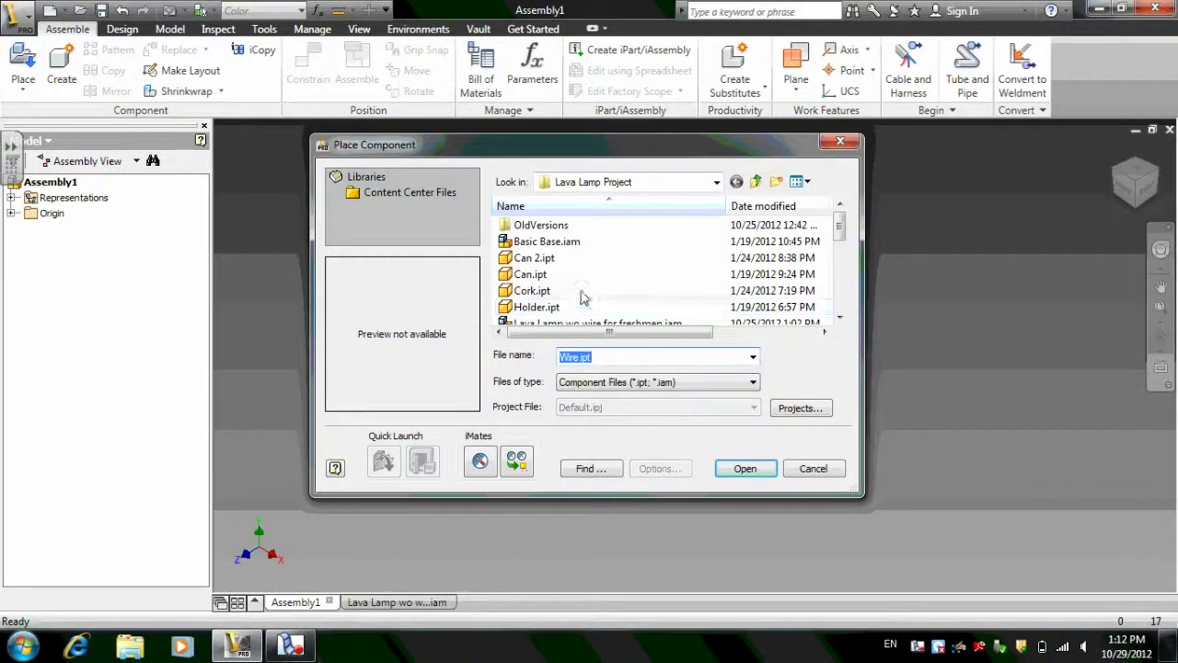
click(757, 183)
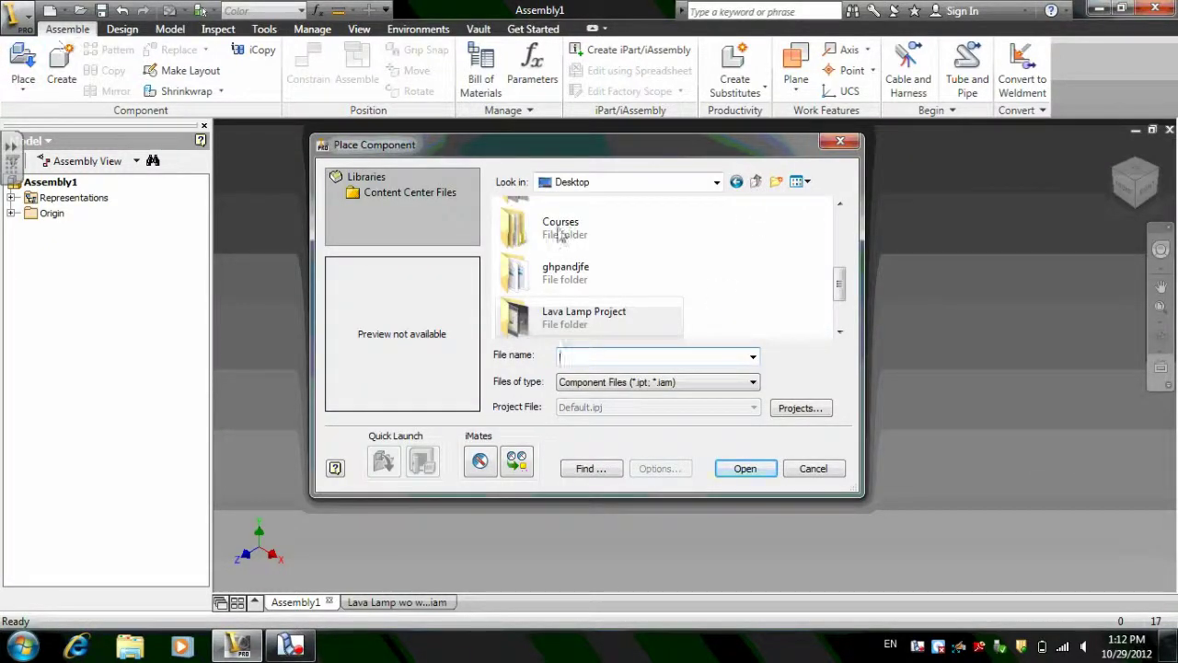
click(839, 141)
Place one instance of Cube.ipt from the Desktop's Box folder into the assembly.
click(22, 66)
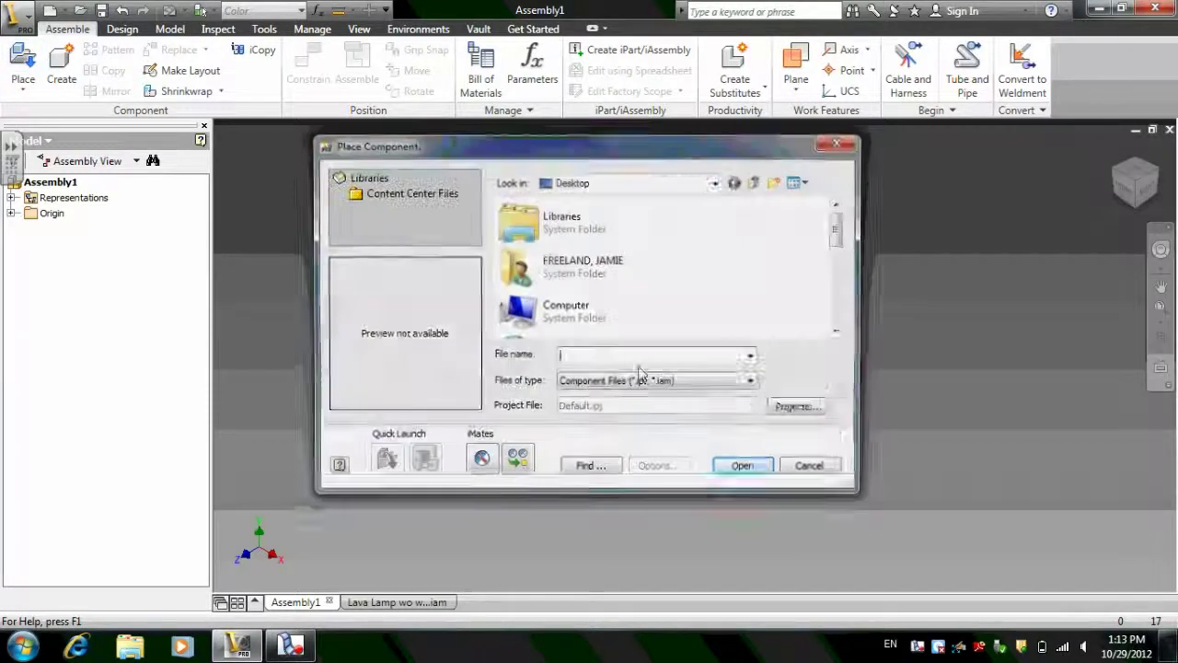
drag(844, 232, 840, 265)
click(547, 265)
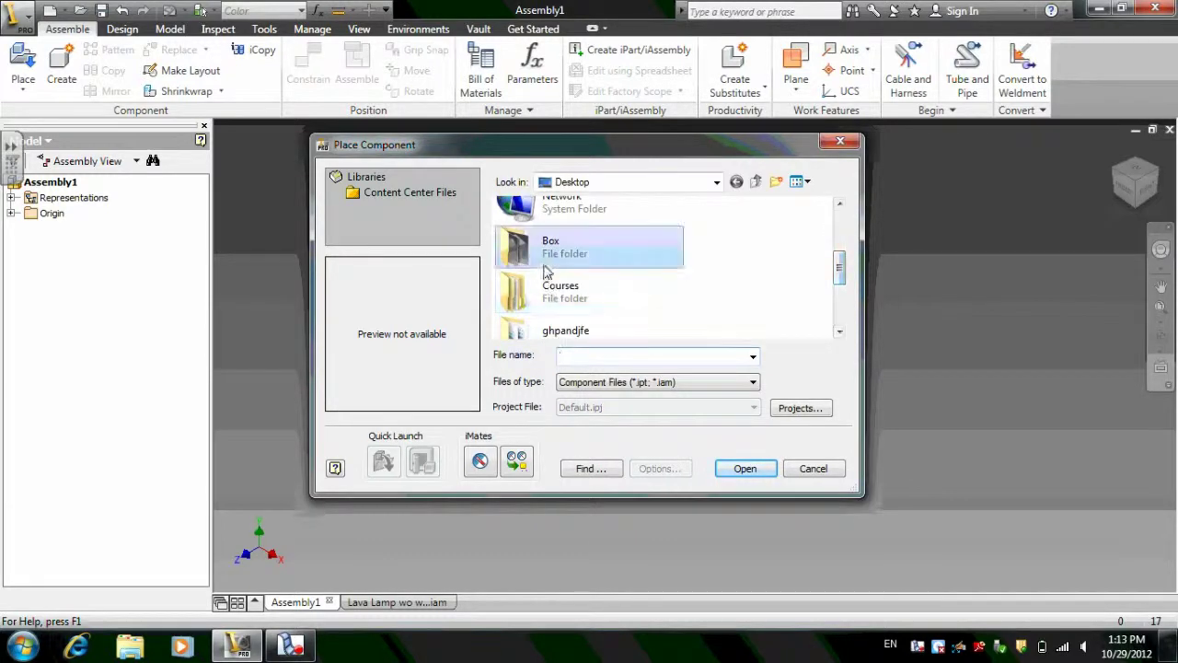
click(744, 470)
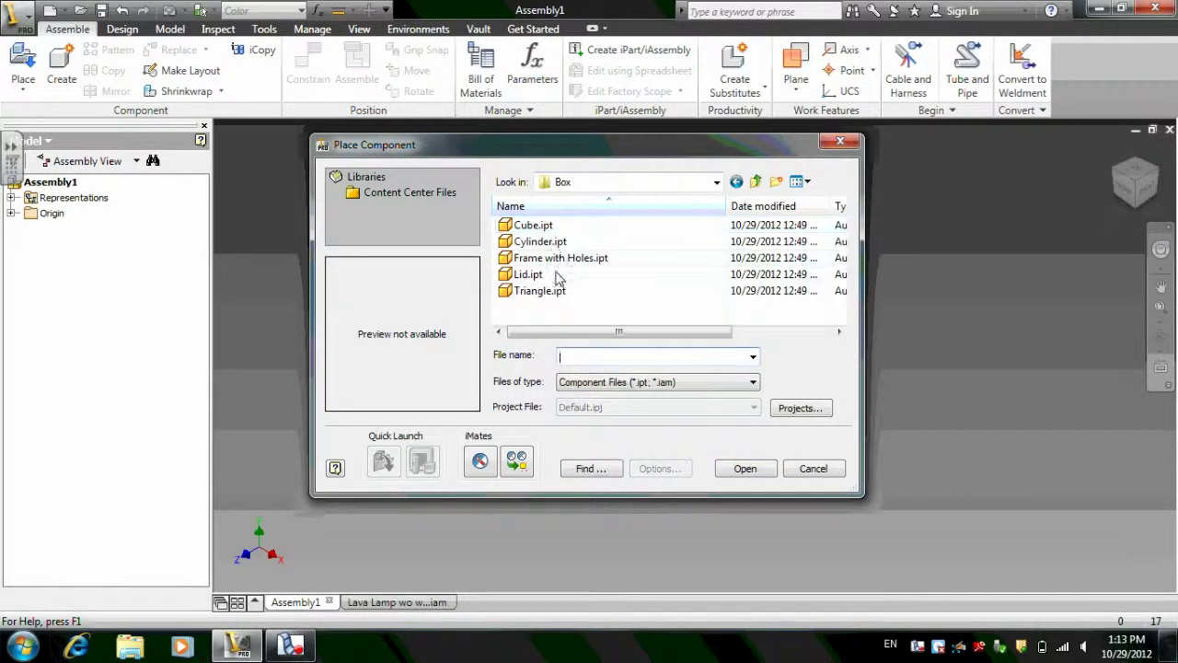
click(547, 226)
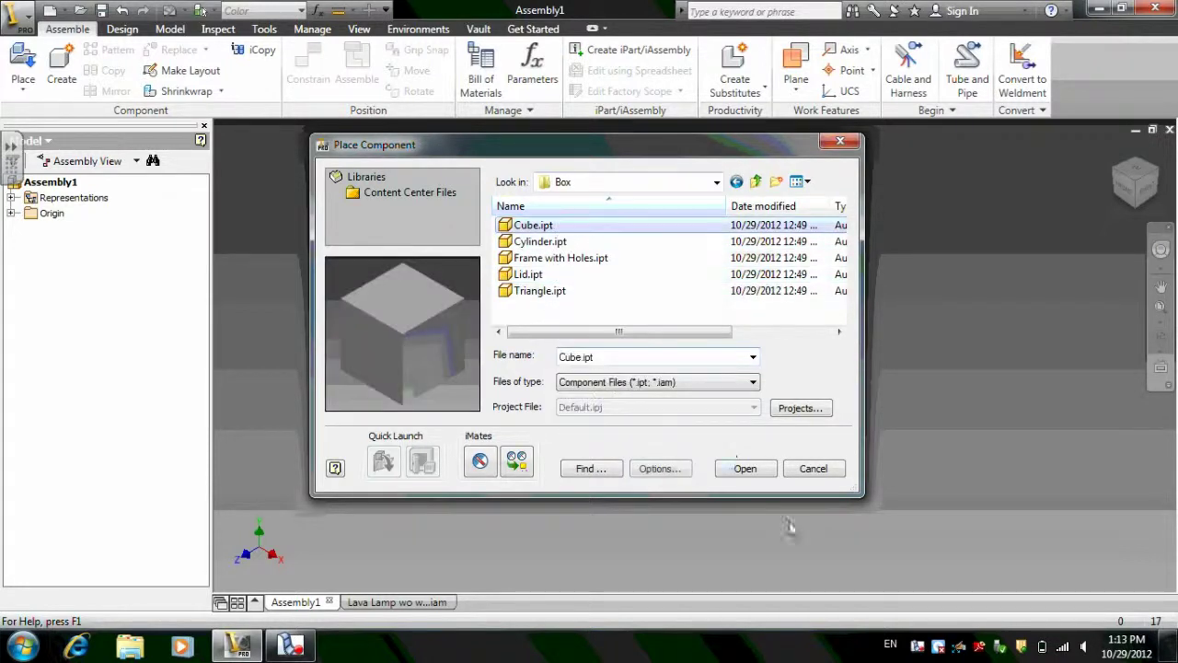
click(747, 469)
click(627, 443)
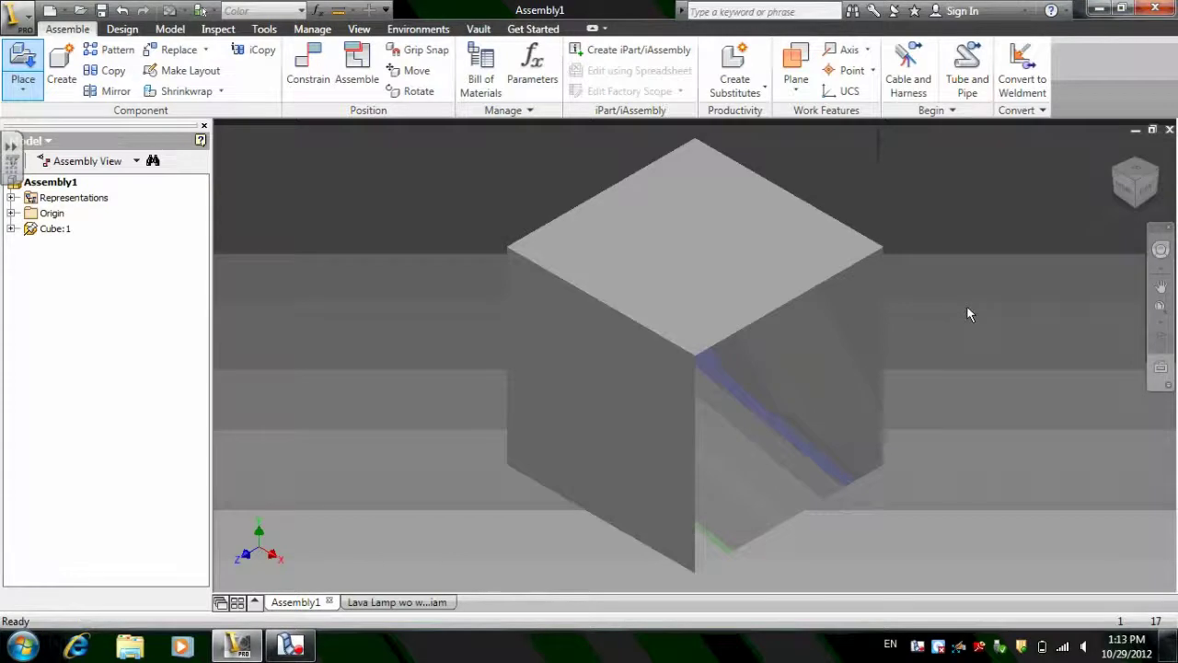
key(Escape)
Place one instance of Cylinder.ipt beside the cube.
scroll(725, 338, down, 4)
scroll(724, 338, up, 10)
scroll(726, 352, down, 3)
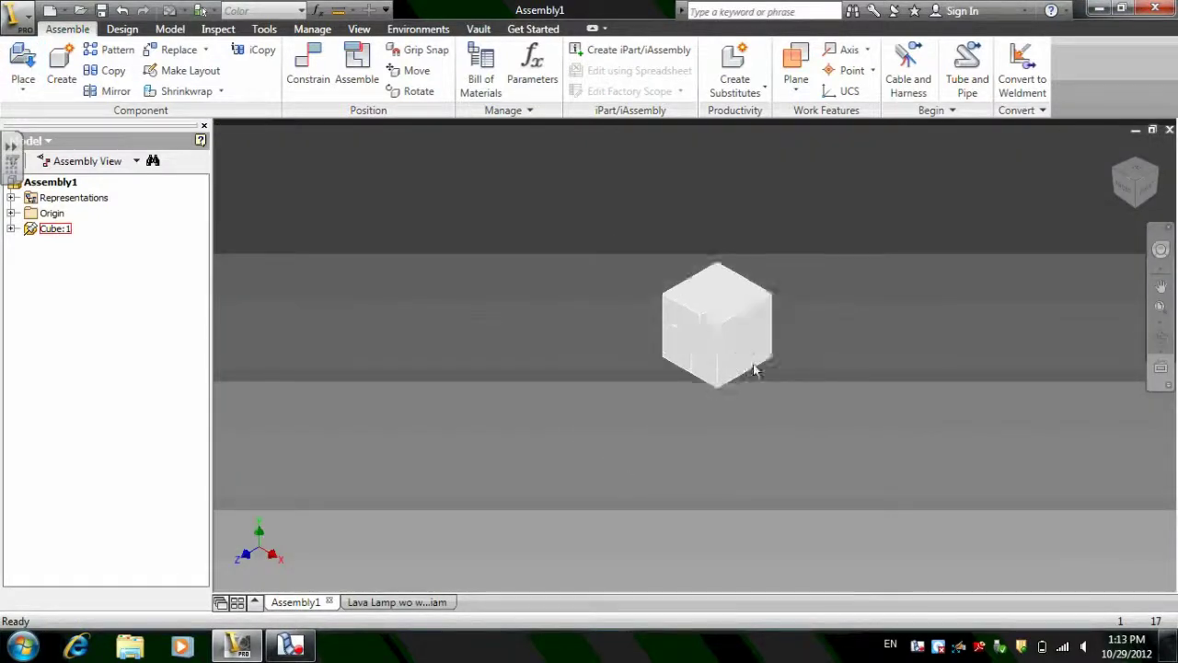
middle_drag(755, 368, 685, 342)
click(32, 82)
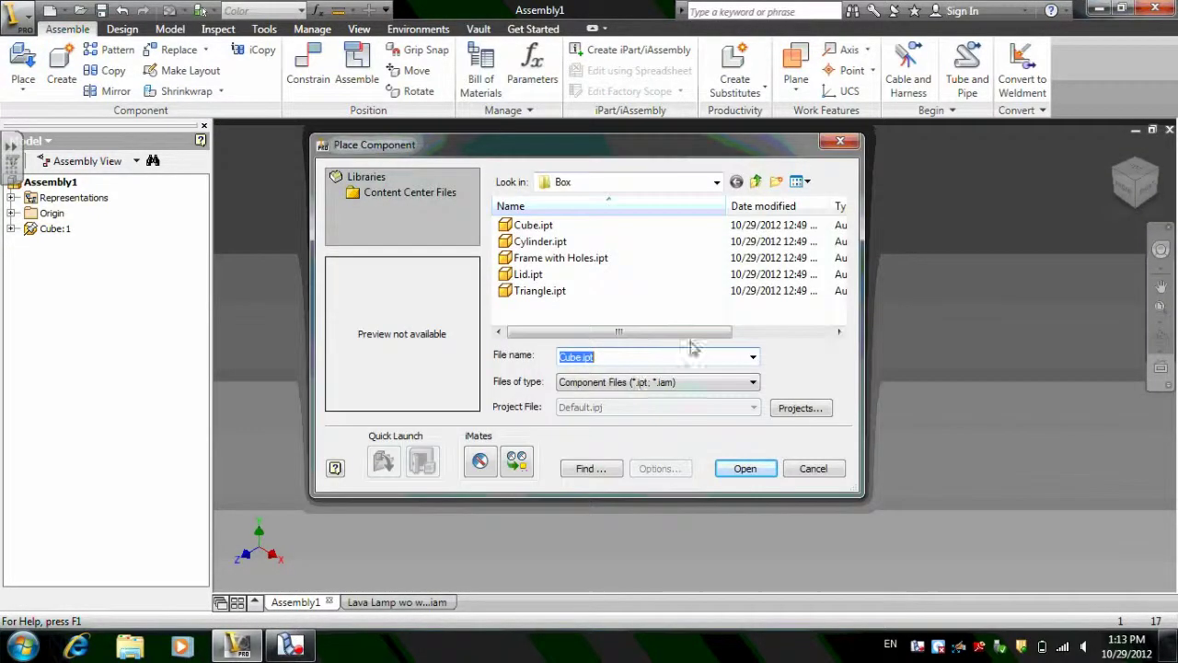
click(541, 242)
click(745, 468)
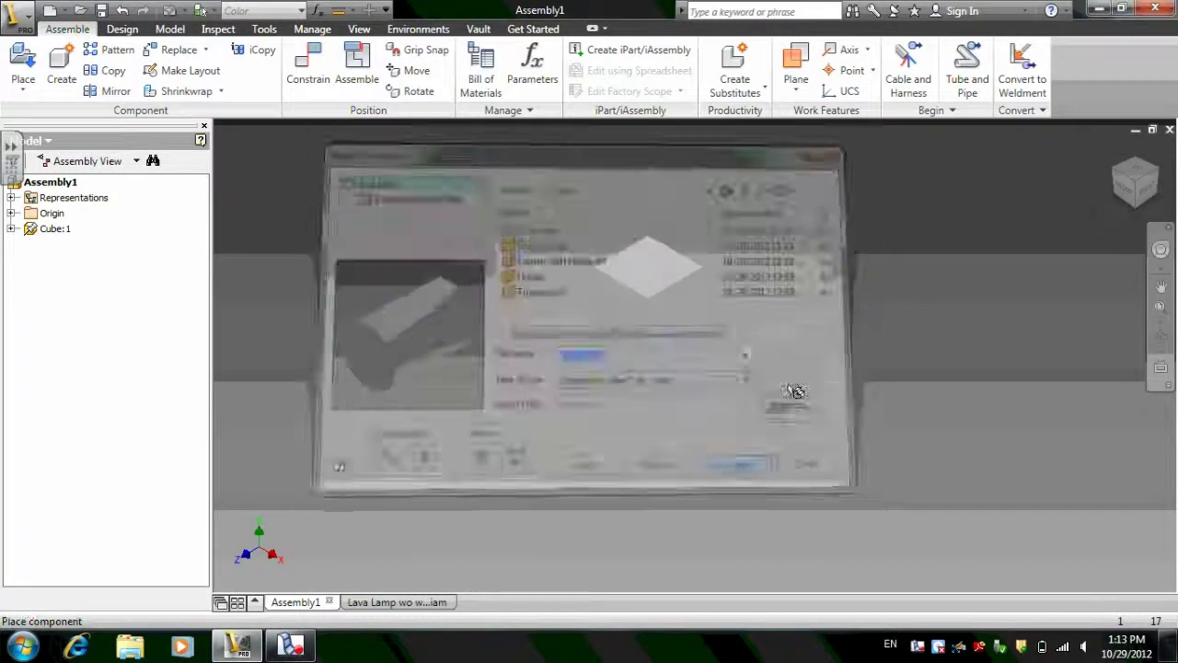
click(784, 344)
key(Escape)
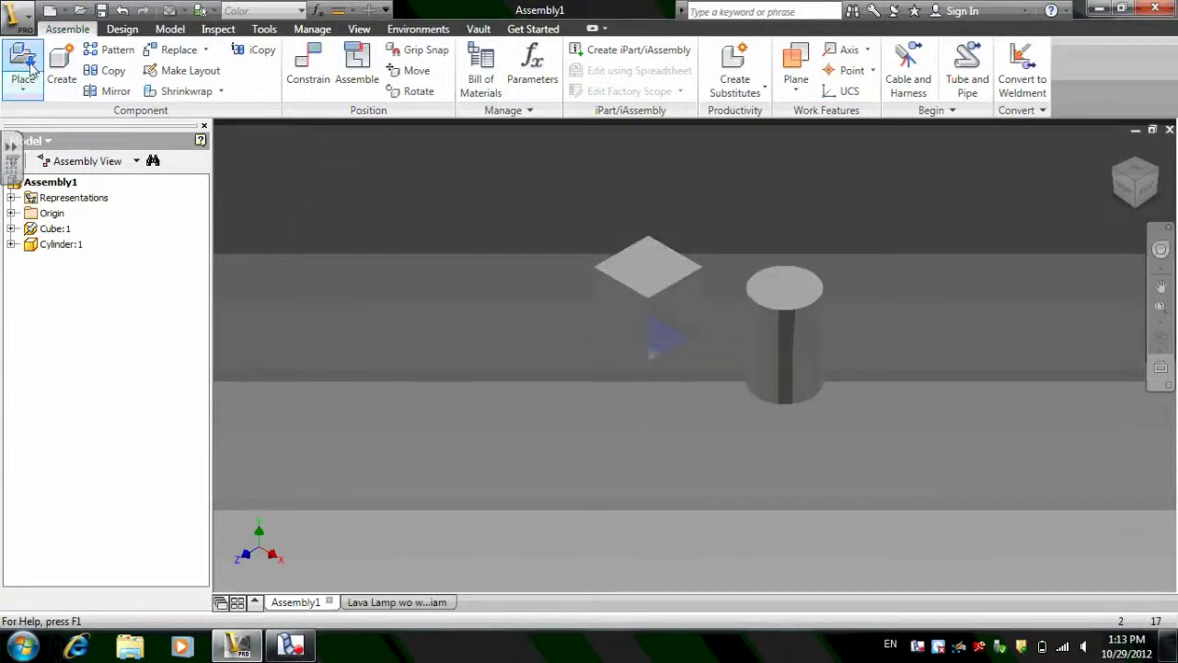
Place one instance of Frame with Holes.ipt in front of the cube and cylinder.
key(p)
click(557, 257)
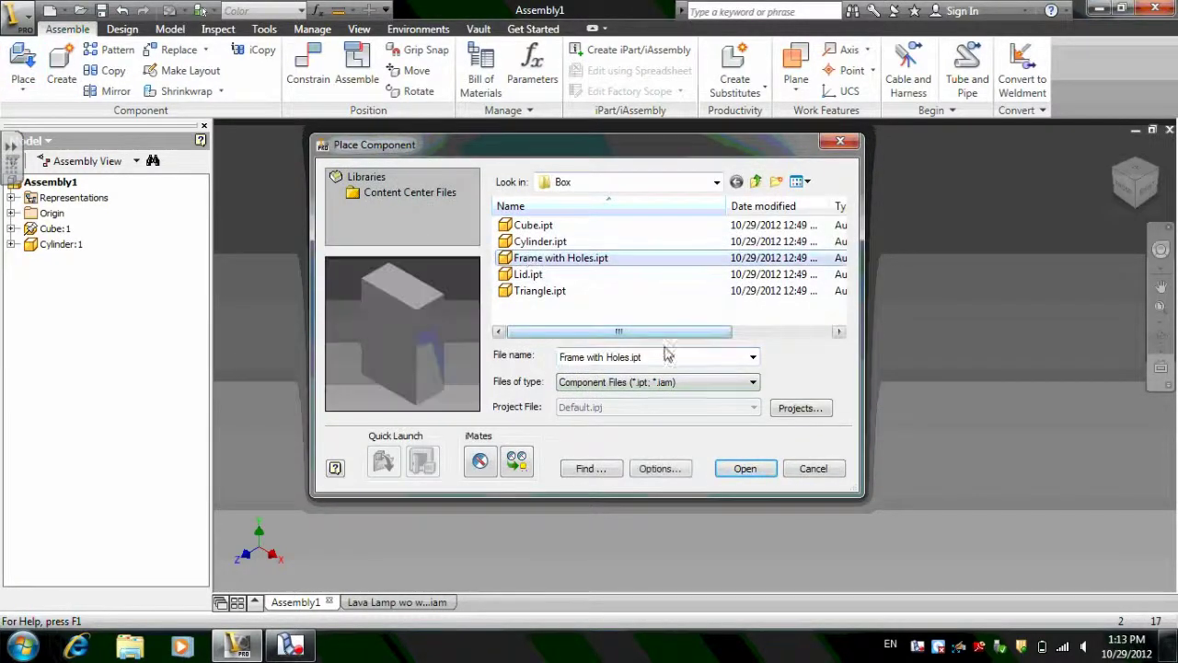
click(743, 468)
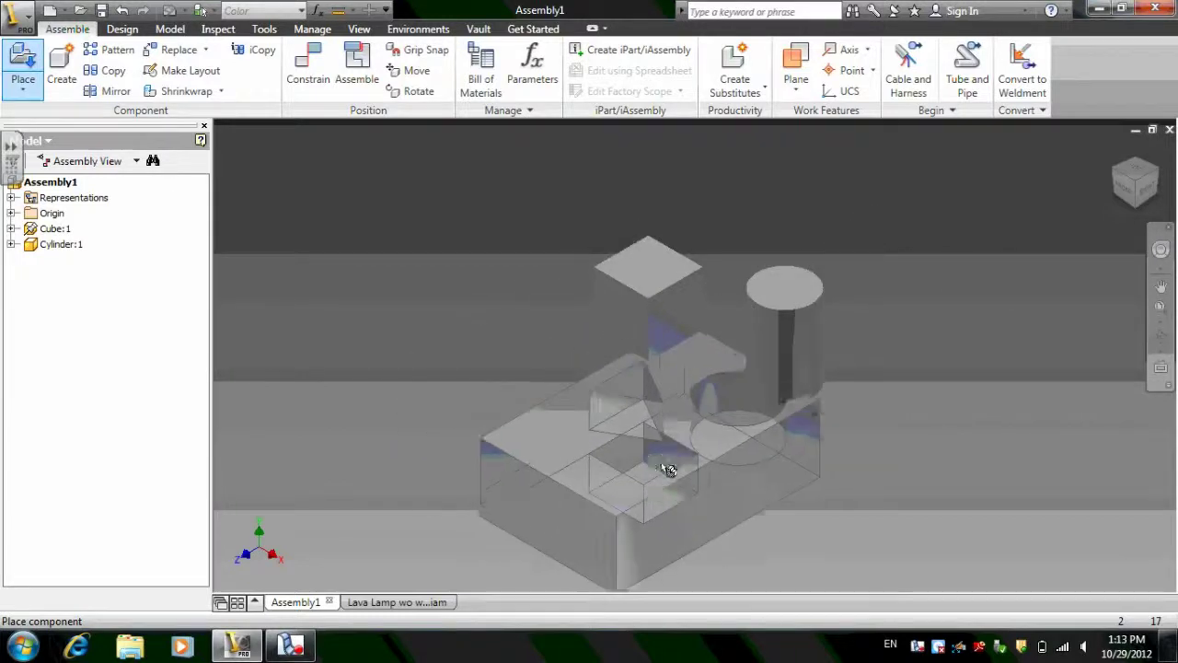
click(666, 471)
key(Escape)
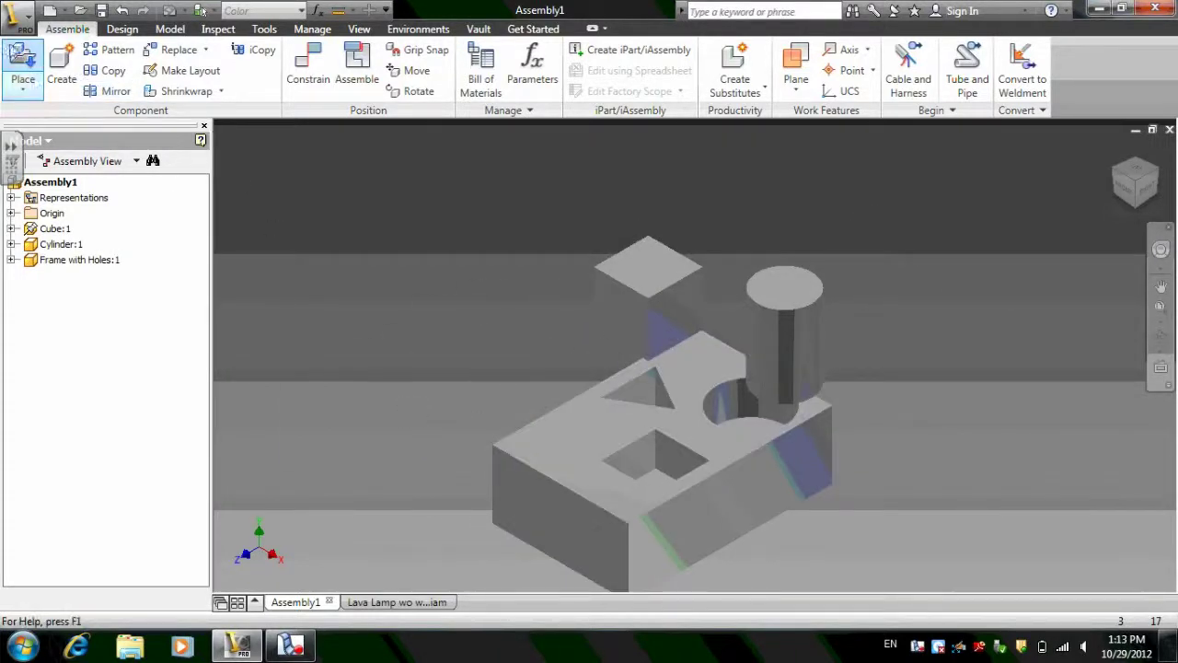
Place one instance of Lid.ipt next to the frame's short side.
key(p)
click(528, 275)
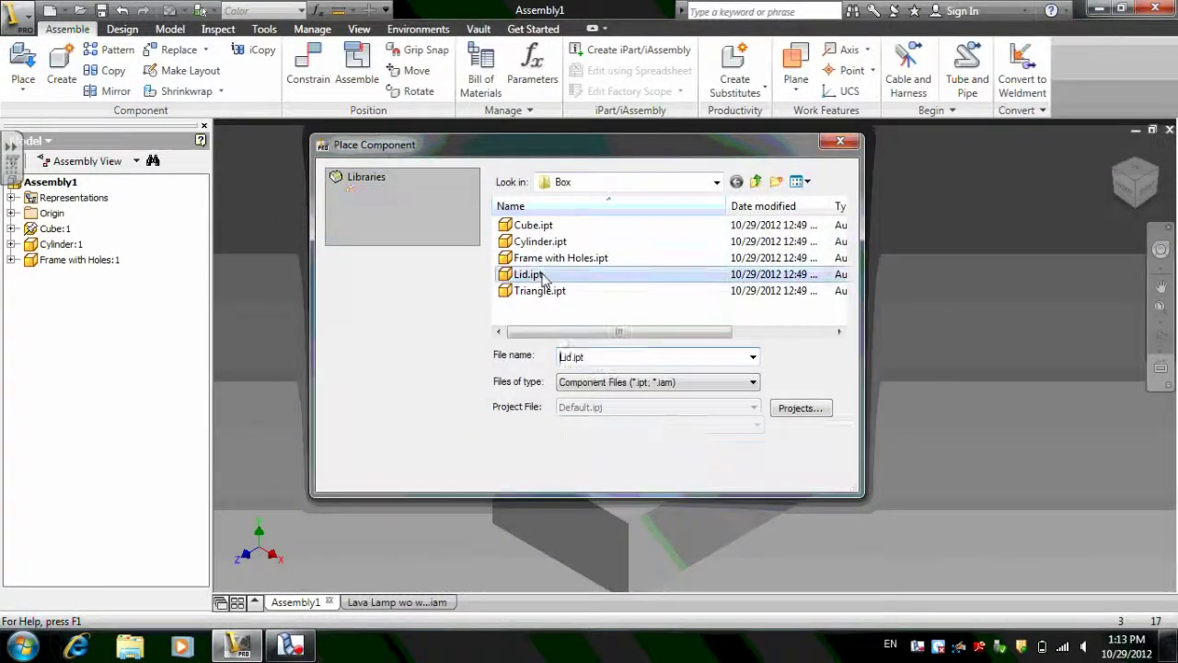
click(745, 469)
click(440, 381)
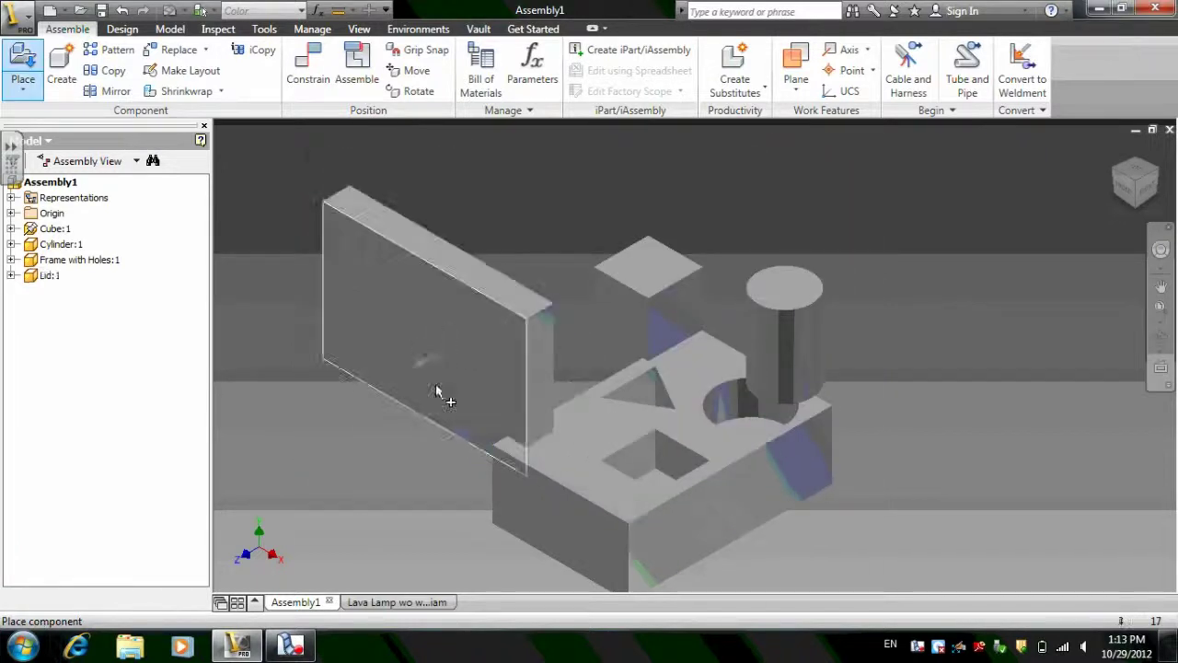
key(Escape)
Place one instance of Triangle.ipt in the free space beyond the cylinder.
key(p)
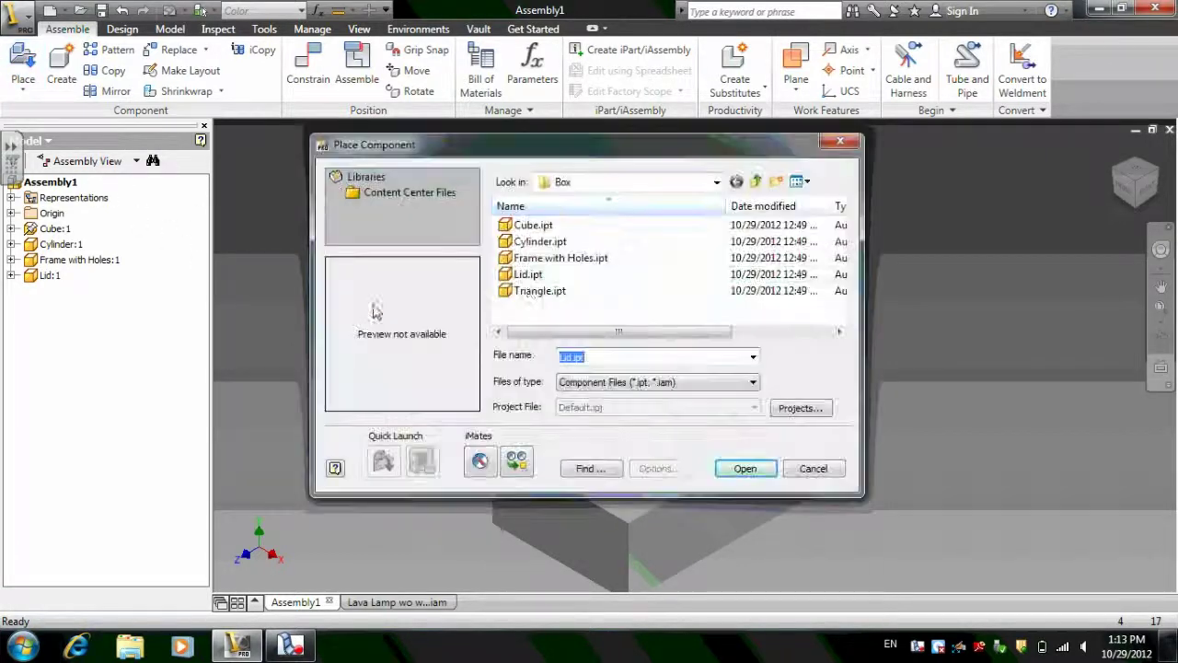
click(540, 290)
click(746, 469)
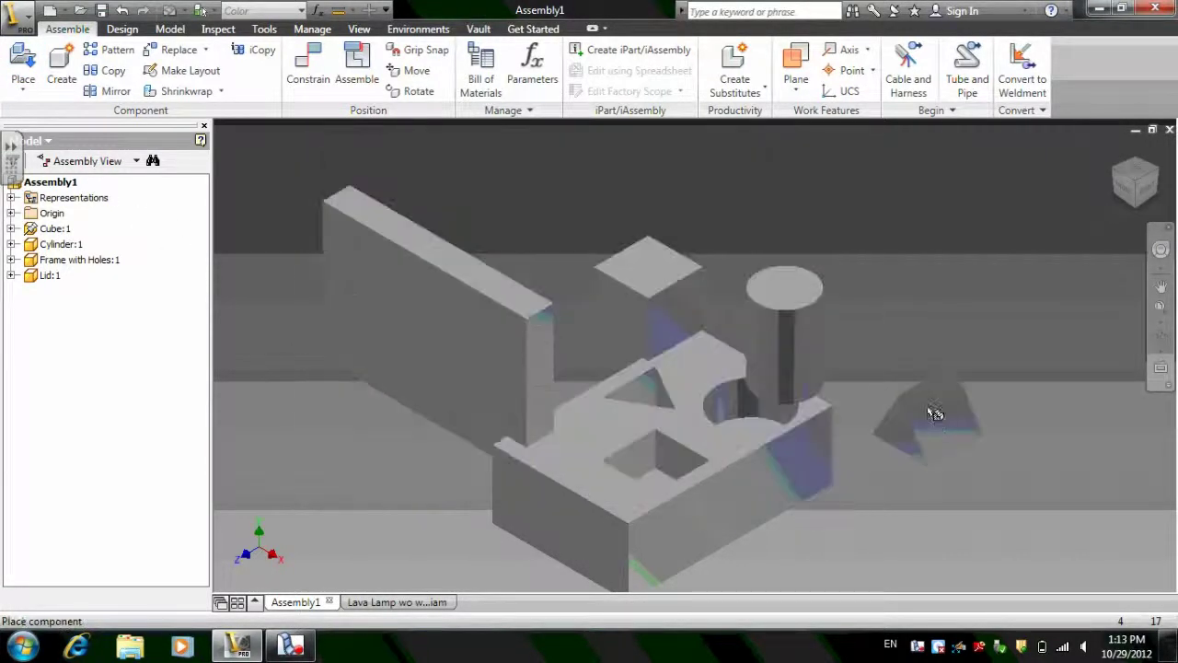
click(933, 414)
key(Escape)
Turn off Grounded for the cube and move it up, away from the frame.
scroll(578, 413, down, 3)
scroll(426, 360, up, 2)
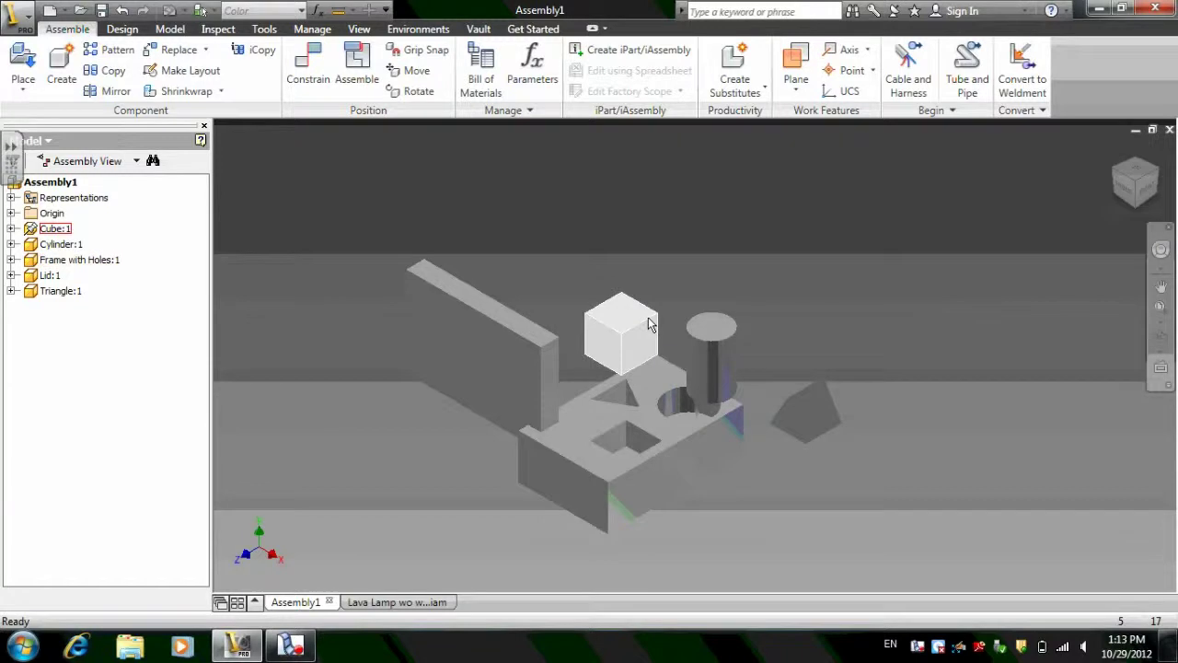
right_click(51, 228)
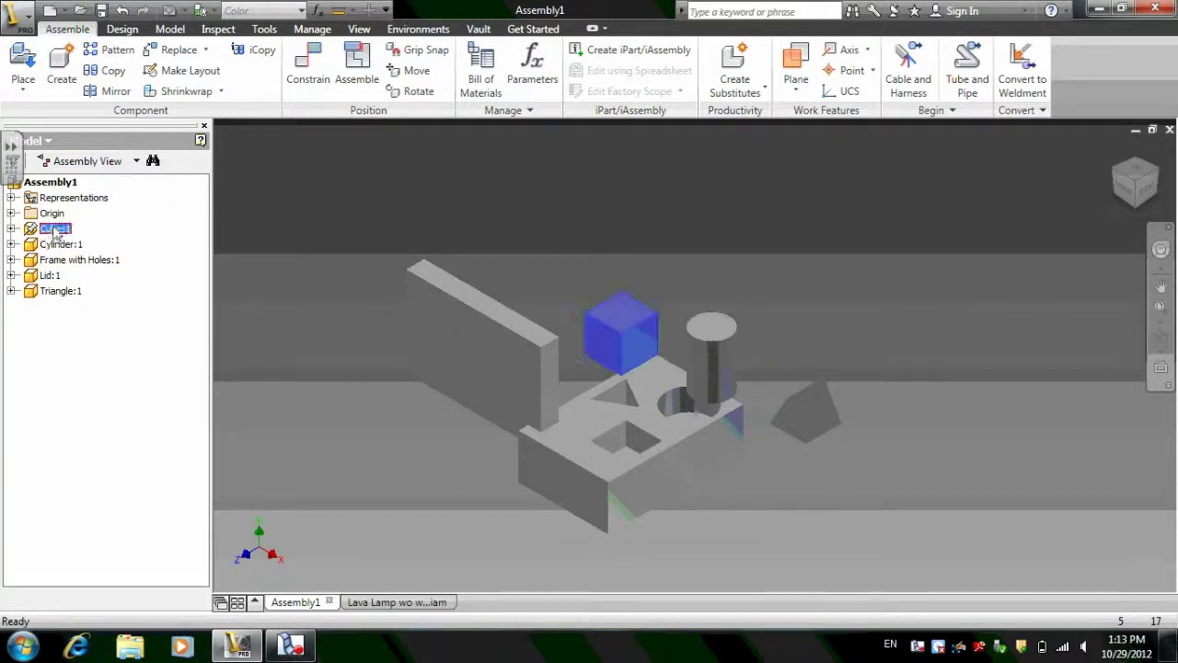
click(93, 497)
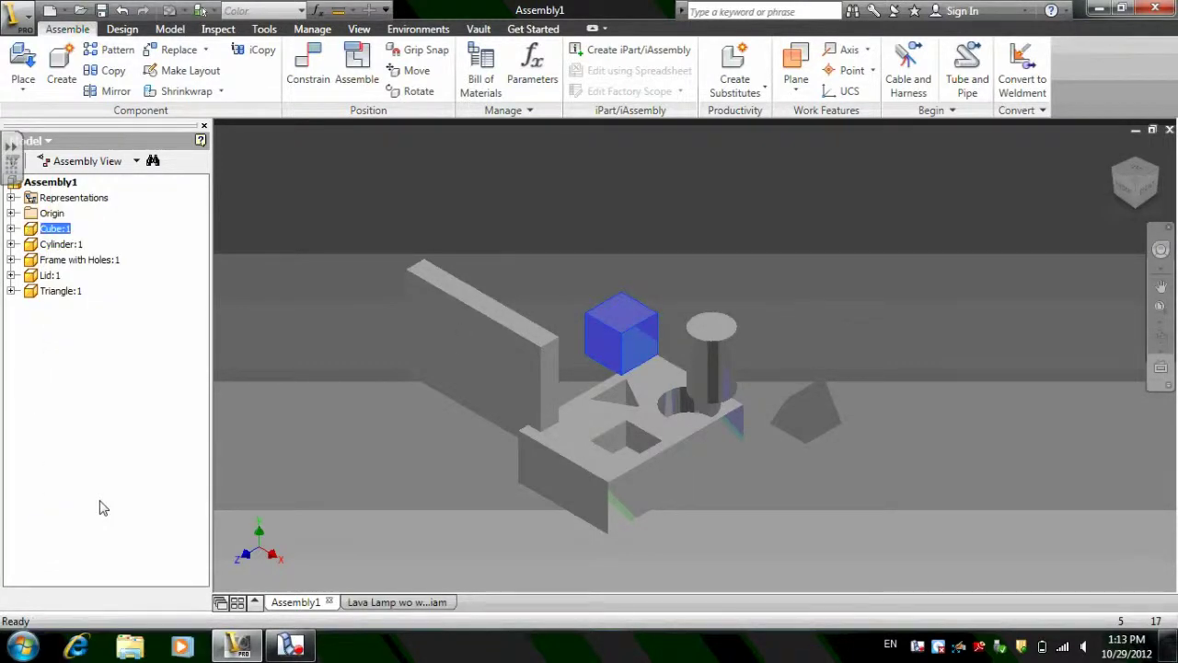
drag(655, 313, 623, 257)
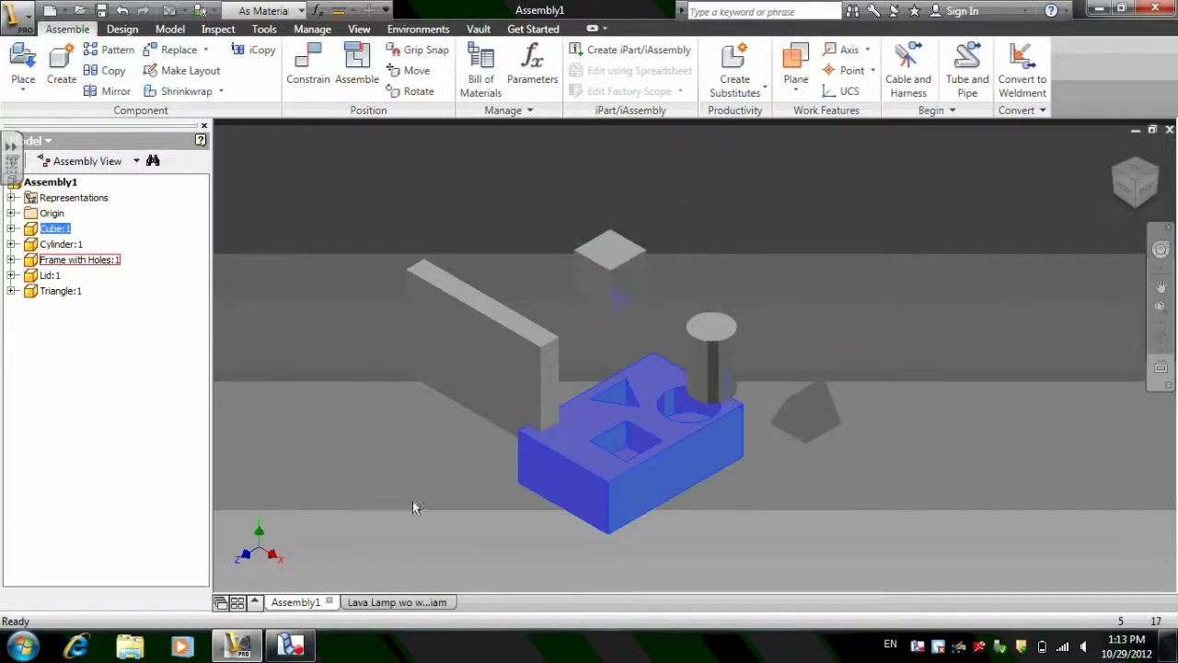
Ground the Frame with Holes component so it stays fixed in the assembly.
click(617, 481)
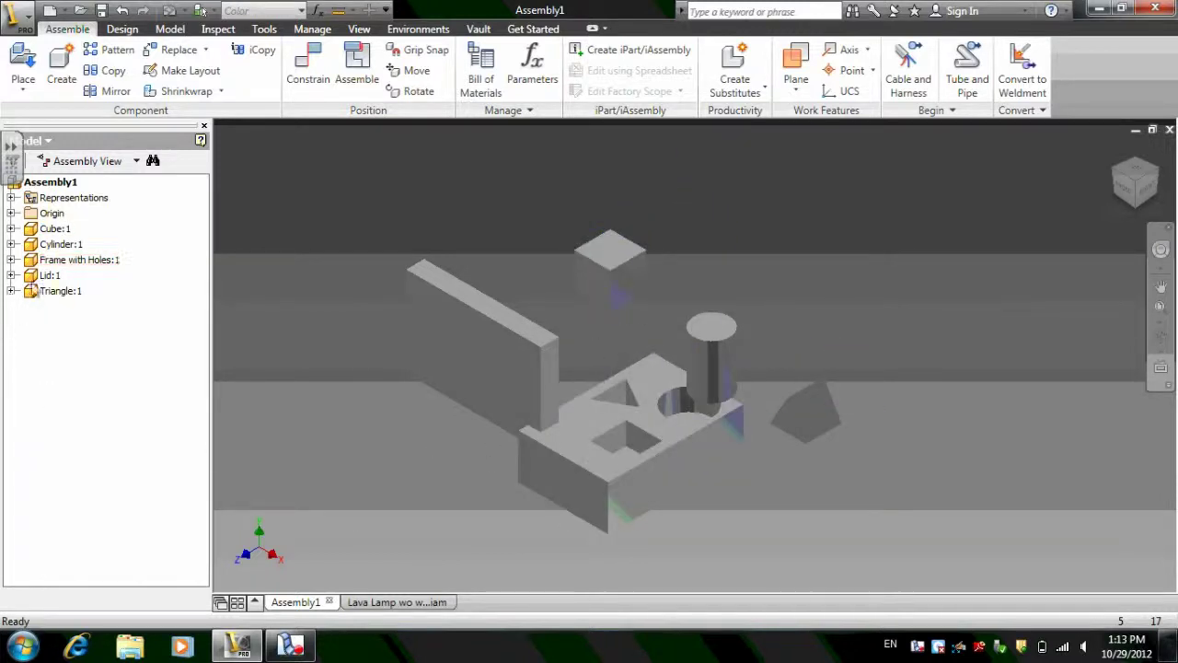
right_click(60, 260)
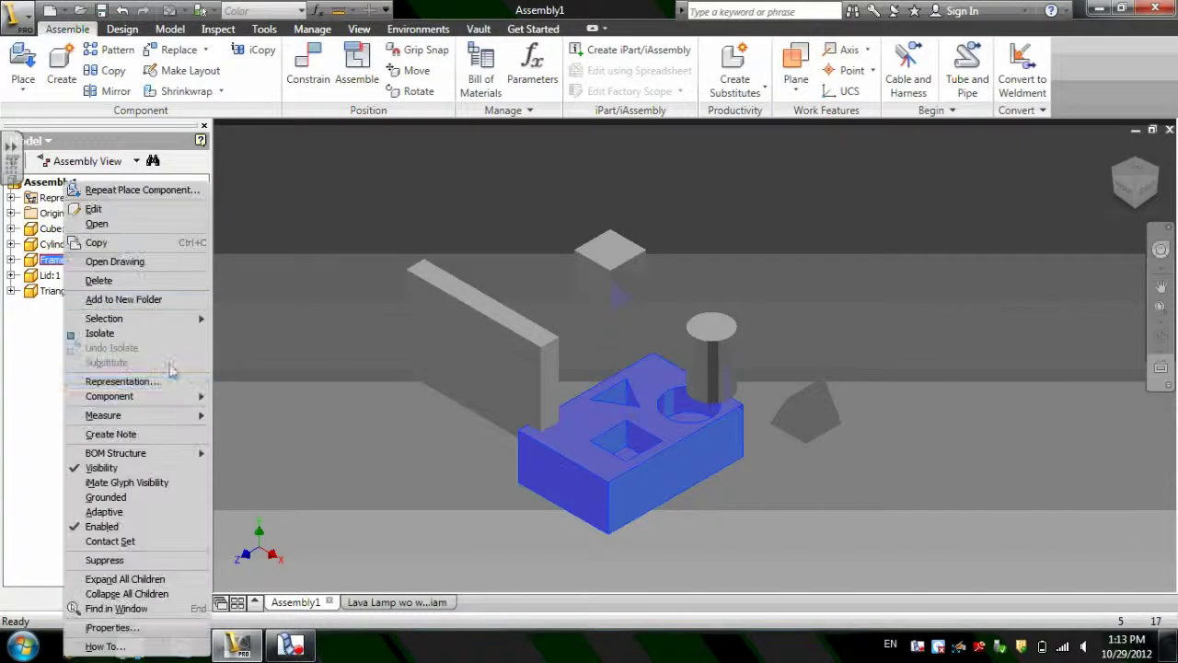
click(106, 497)
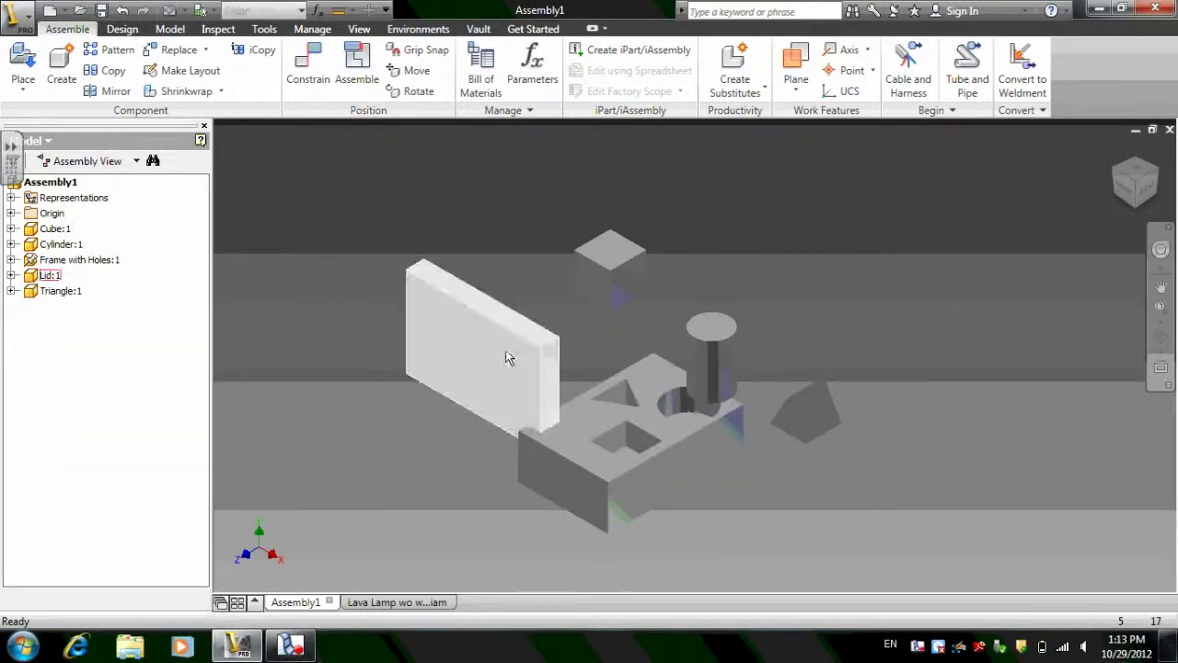
Move the lid away from the frame and bring the cylinder over the round hole.
drag(507, 358, 465, 345)
drag(713, 359, 705, 401)
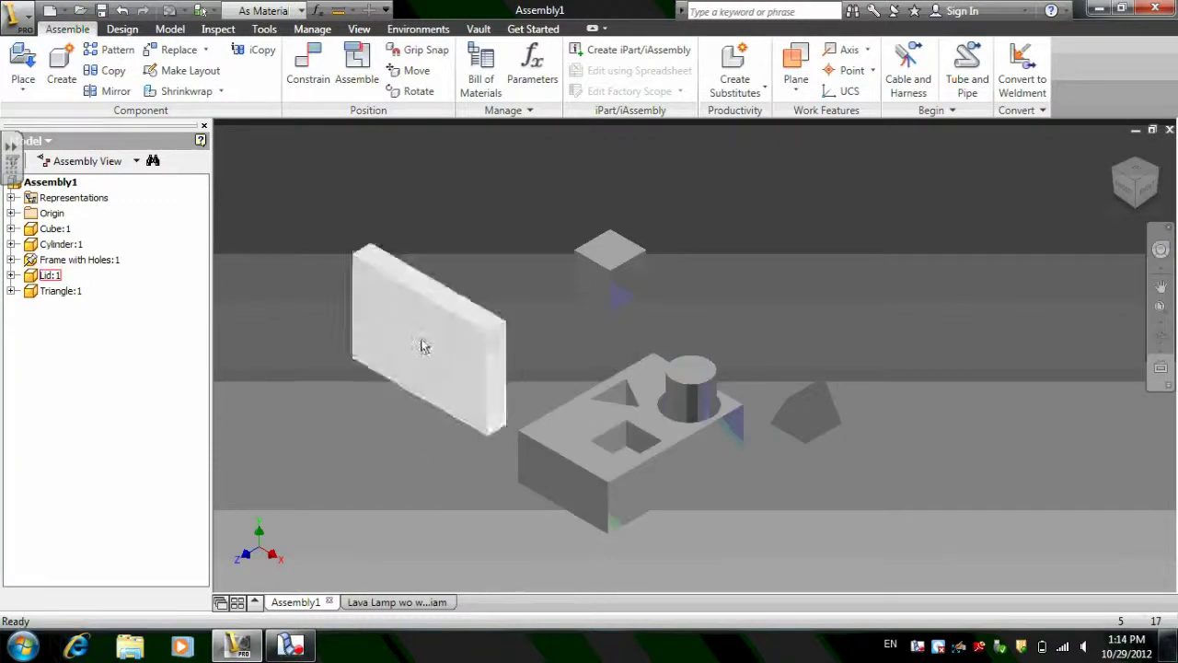
drag(420, 341, 328, 323)
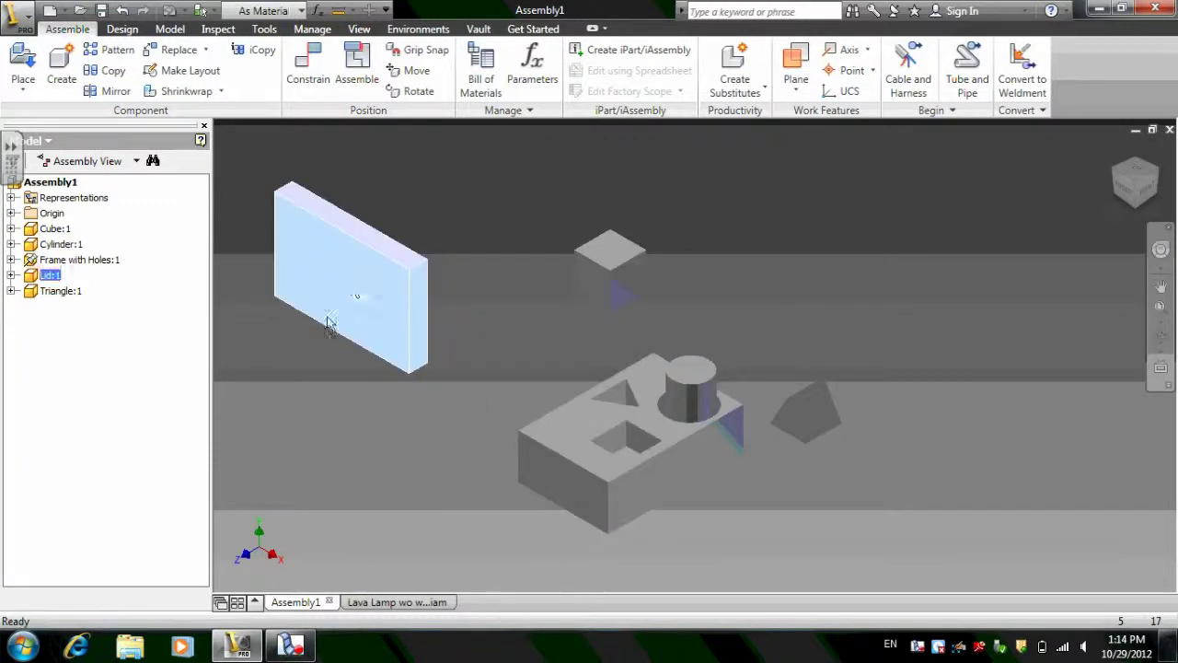
Mate a short edge of the lid to the frame's top short edge with 0.000 in offset, and swing the lid open.
click(300, 64)
drag(375, 315, 946, 145)
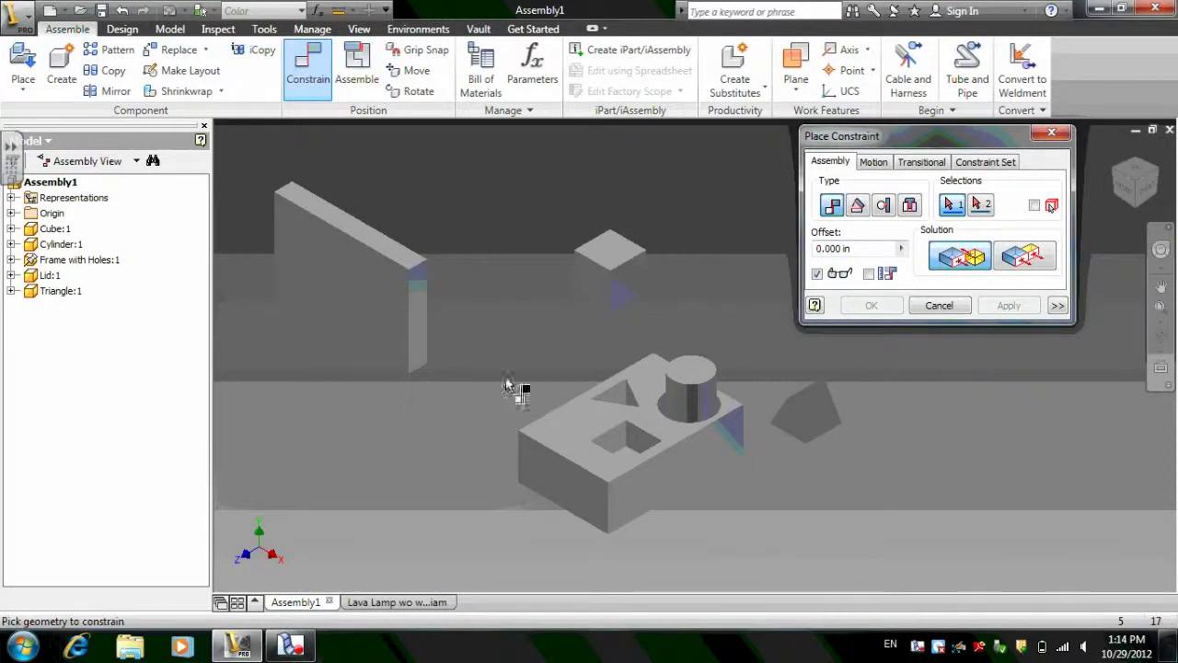
click(438, 317)
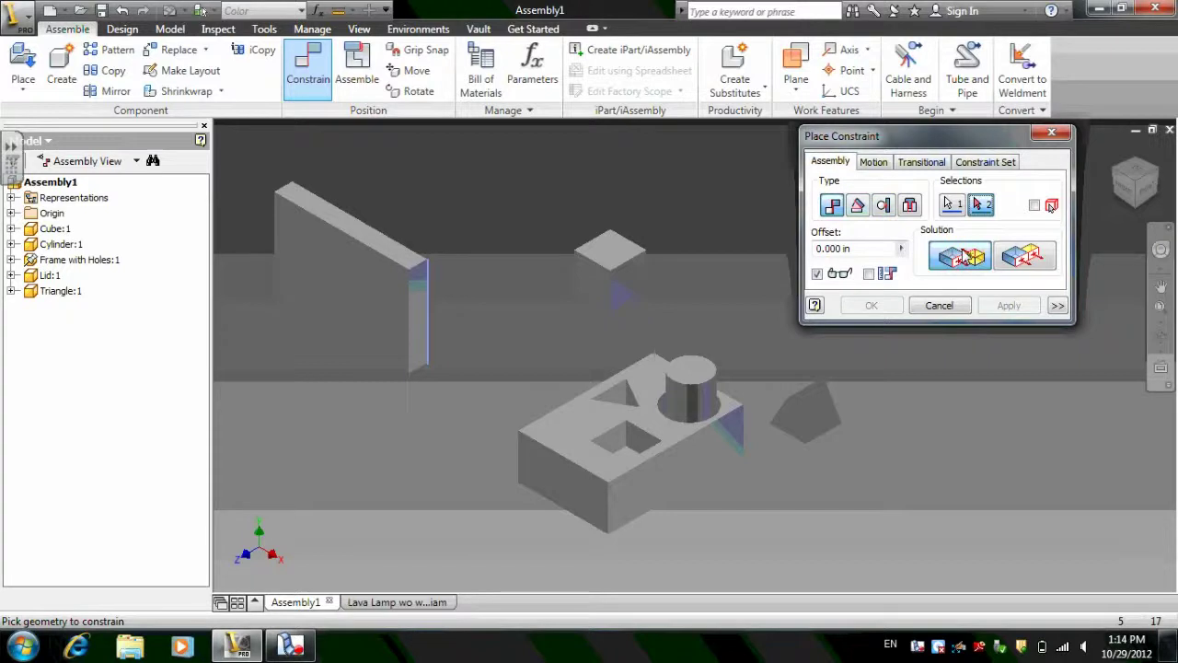
click(572, 463)
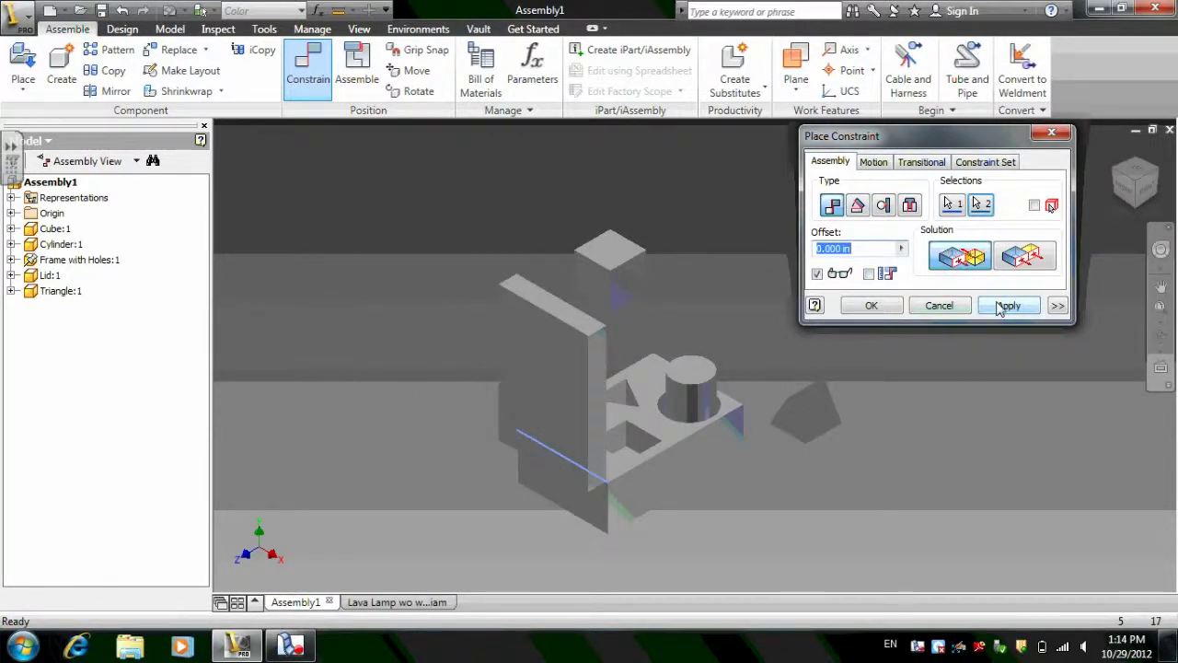
click(1001, 308)
click(940, 304)
drag(602, 400, 495, 502)
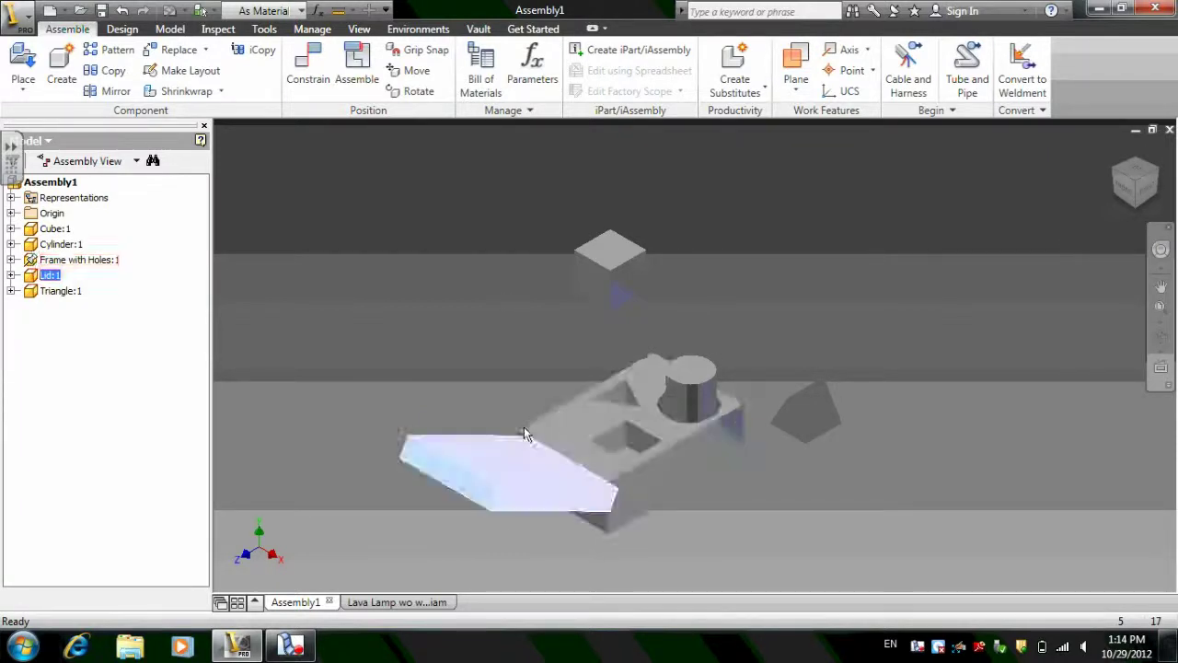
Move the triangle up clear of the frame, and move the cube sideways away from the frame in the front view.
drag(834, 429, 709, 458)
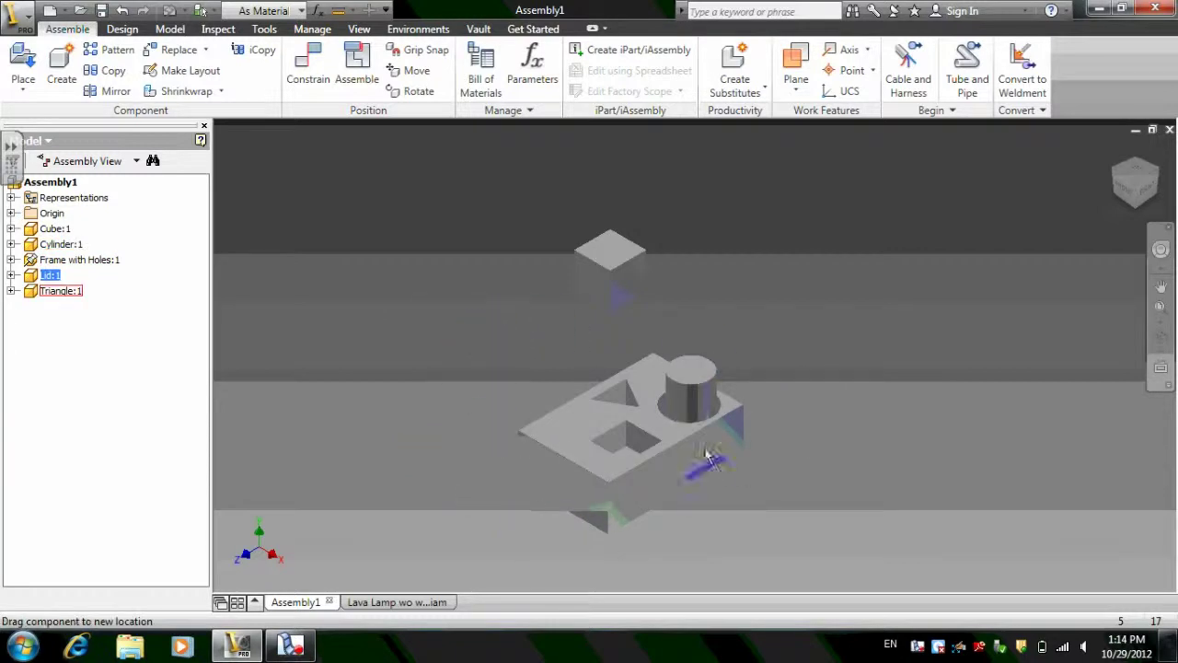
drag(630, 532, 870, 292)
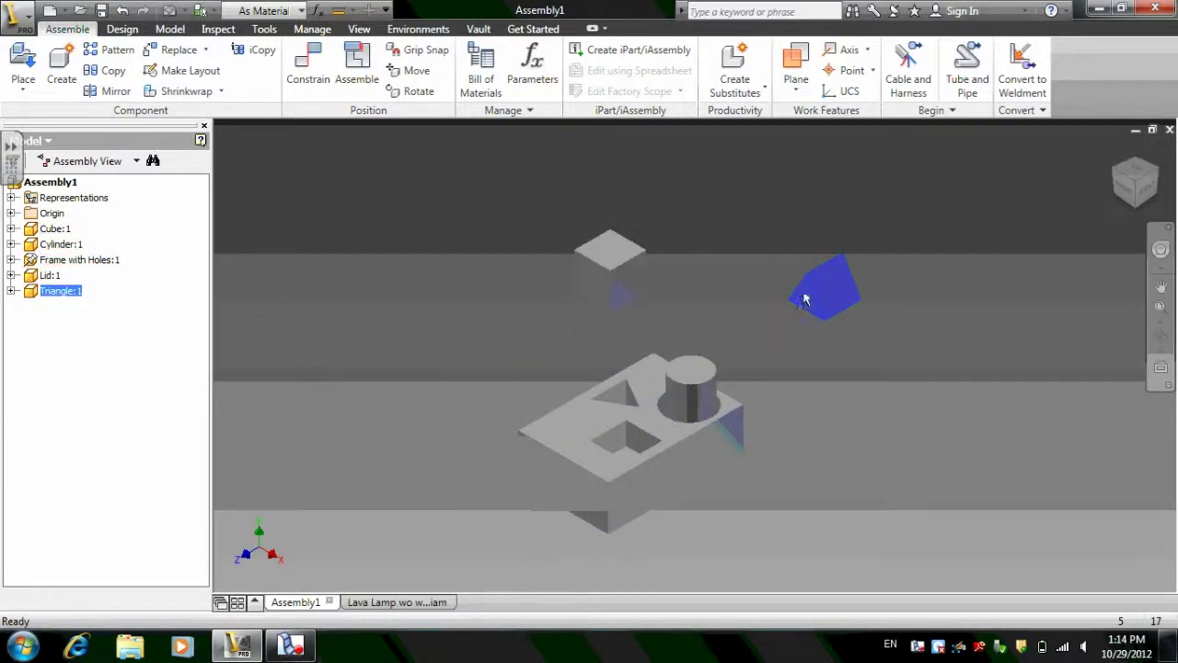
click(1122, 181)
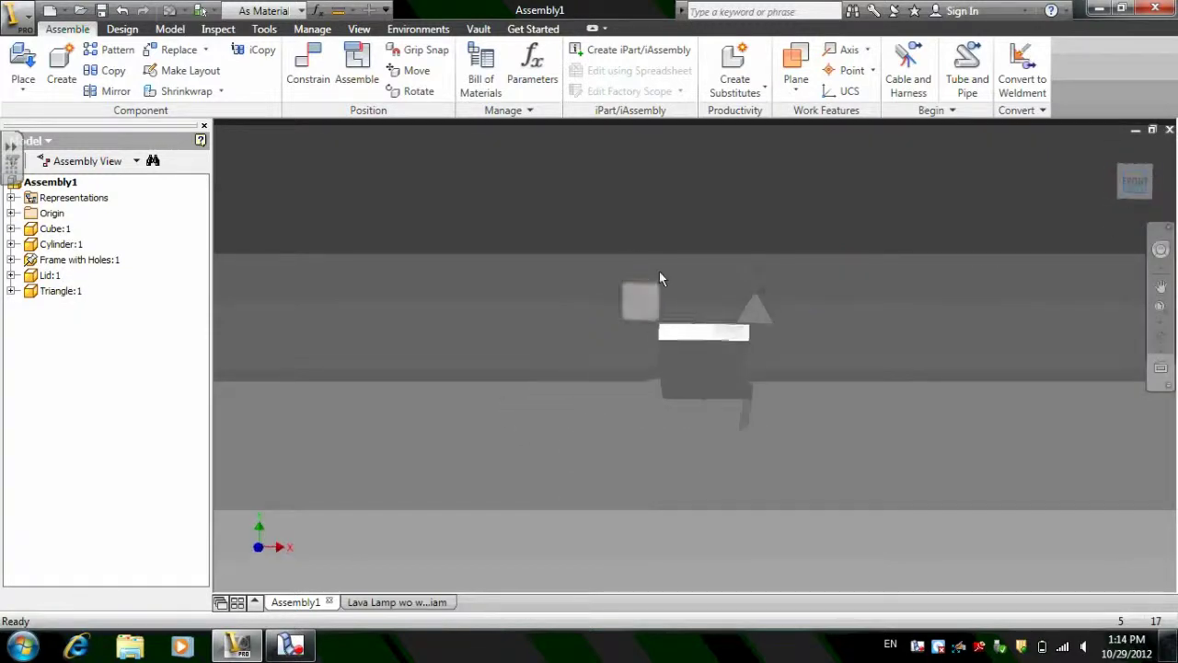
drag(649, 293, 479, 311)
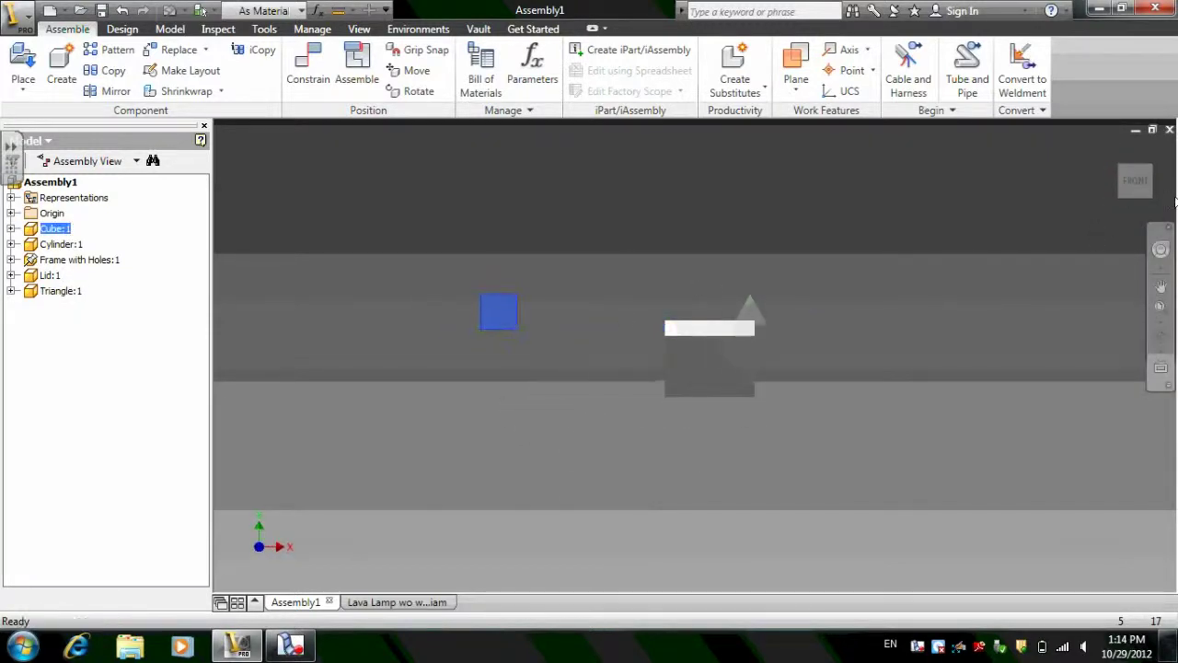
Bring the cube closer above the frame in a corner view, and swing the lid outward from the frame's short side.
click(1125, 168)
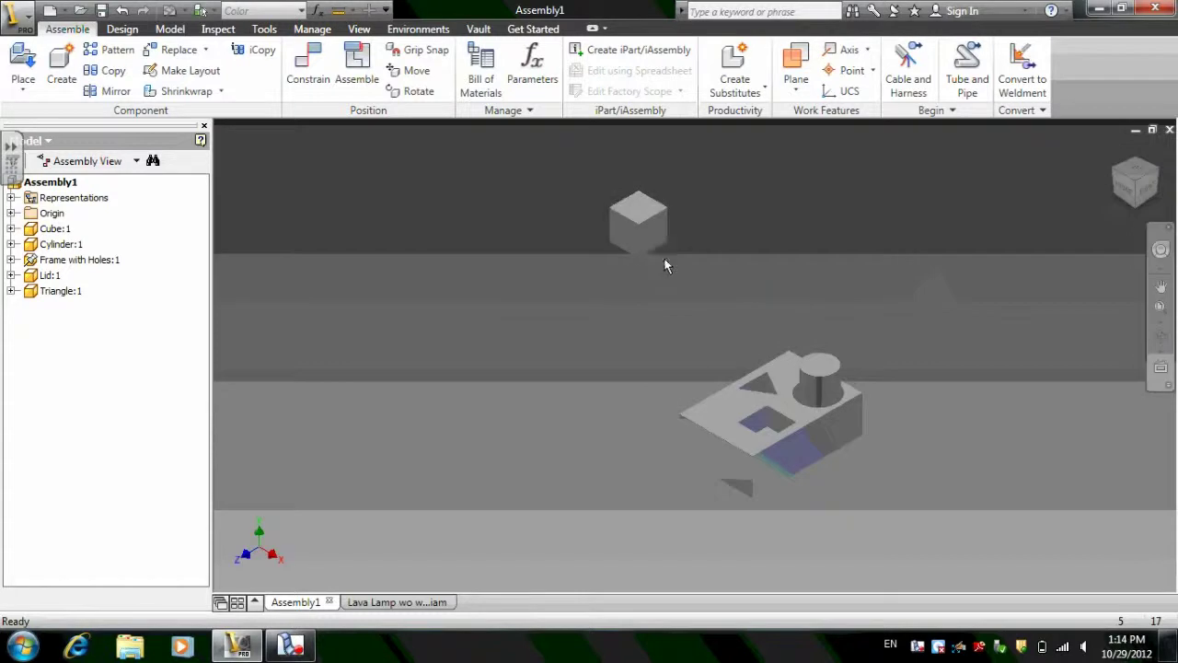
drag(626, 242, 720, 320)
drag(724, 408, 664, 304)
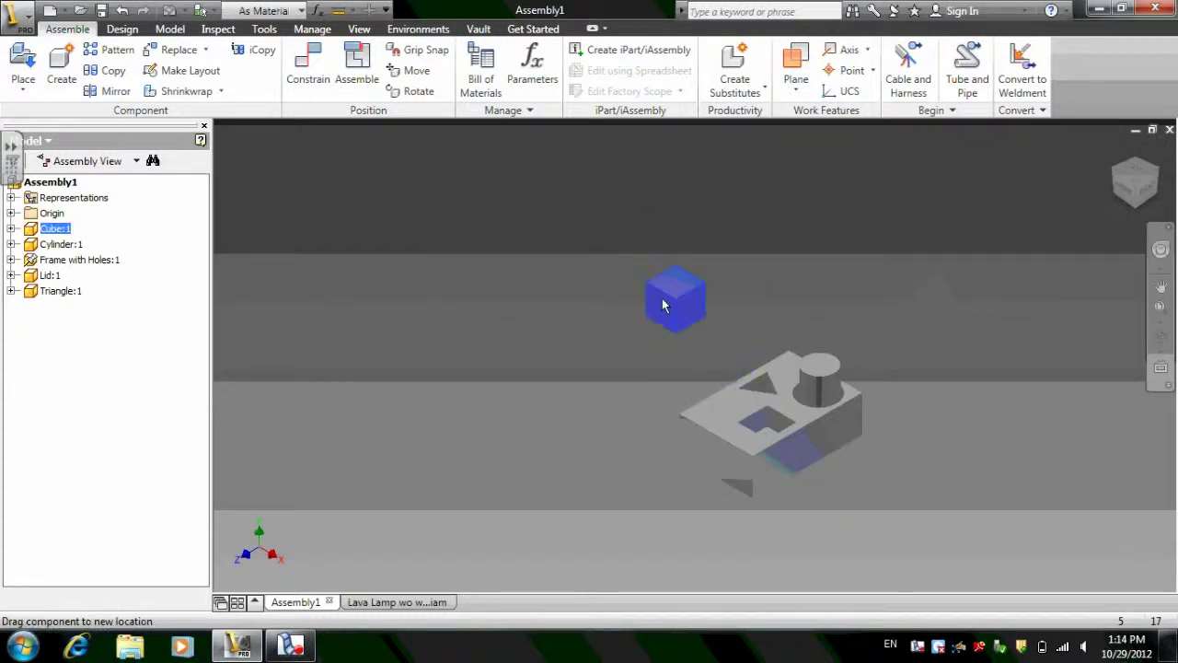
click(950, 487)
drag(689, 449, 667, 429)
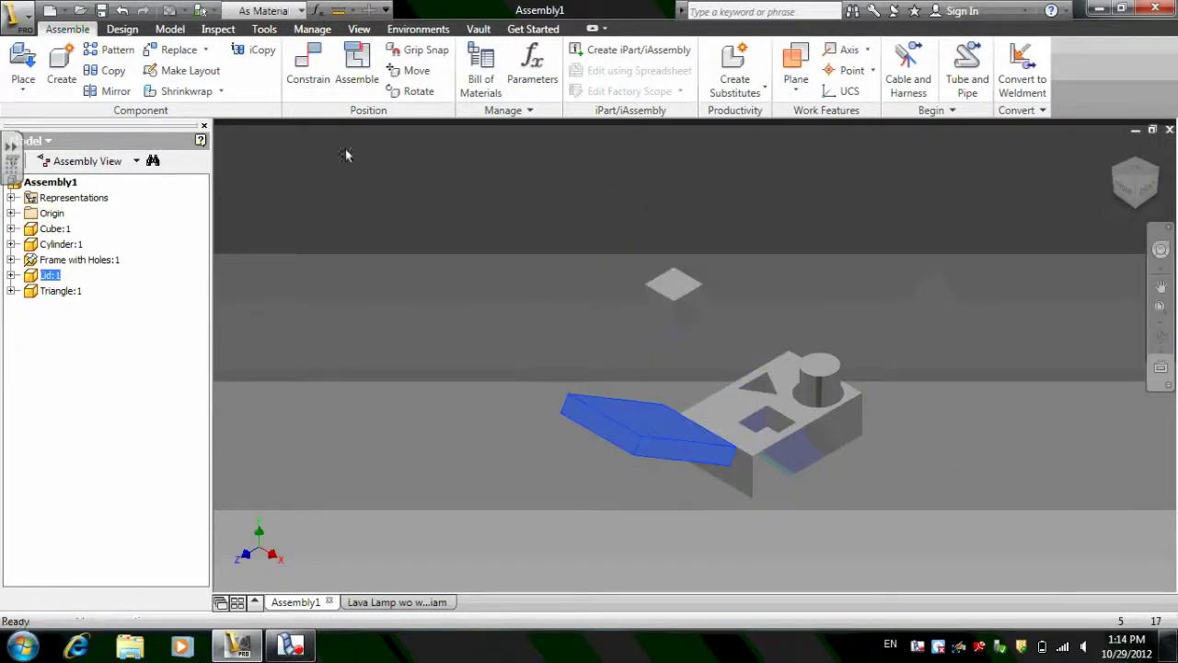
Add a 20 deg directed angle constraint between the frame's long top edge and the adjoining long edge of the lid.
click(303, 61)
click(858, 206)
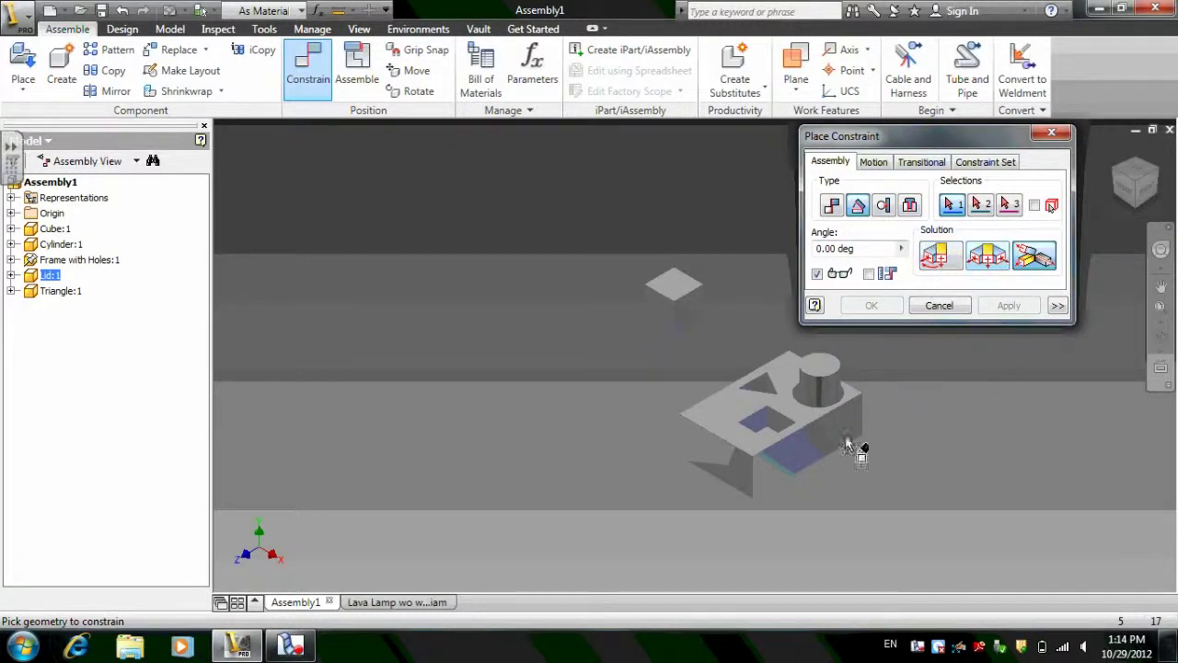
click(789, 438)
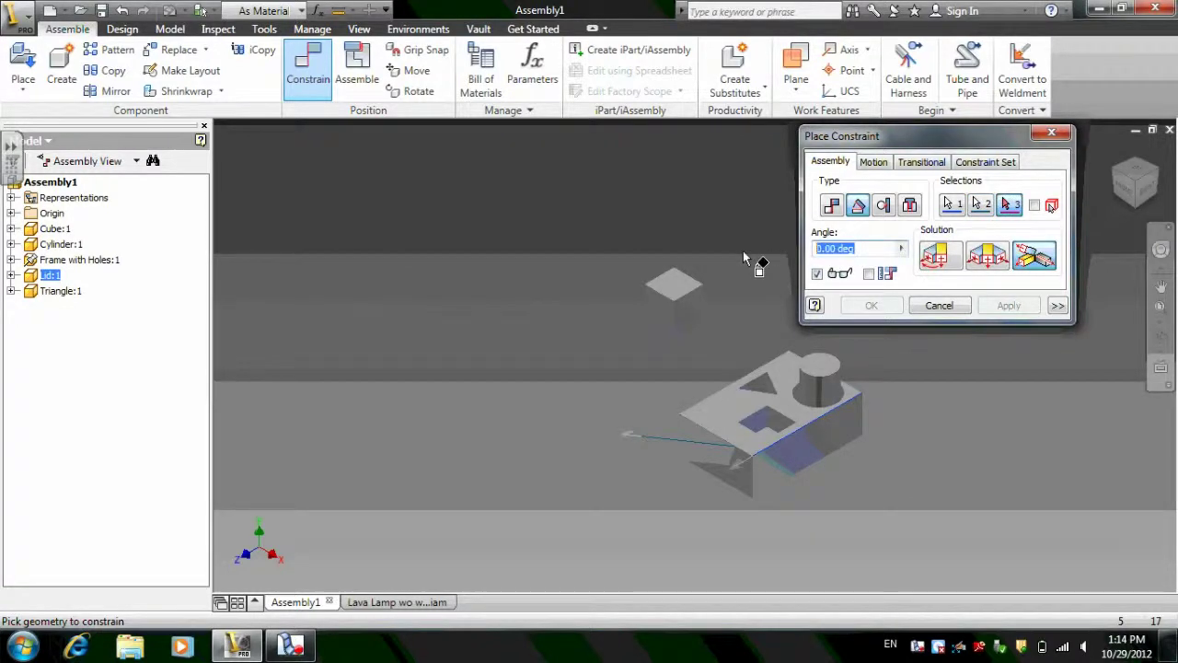
text(20)
click(934, 258)
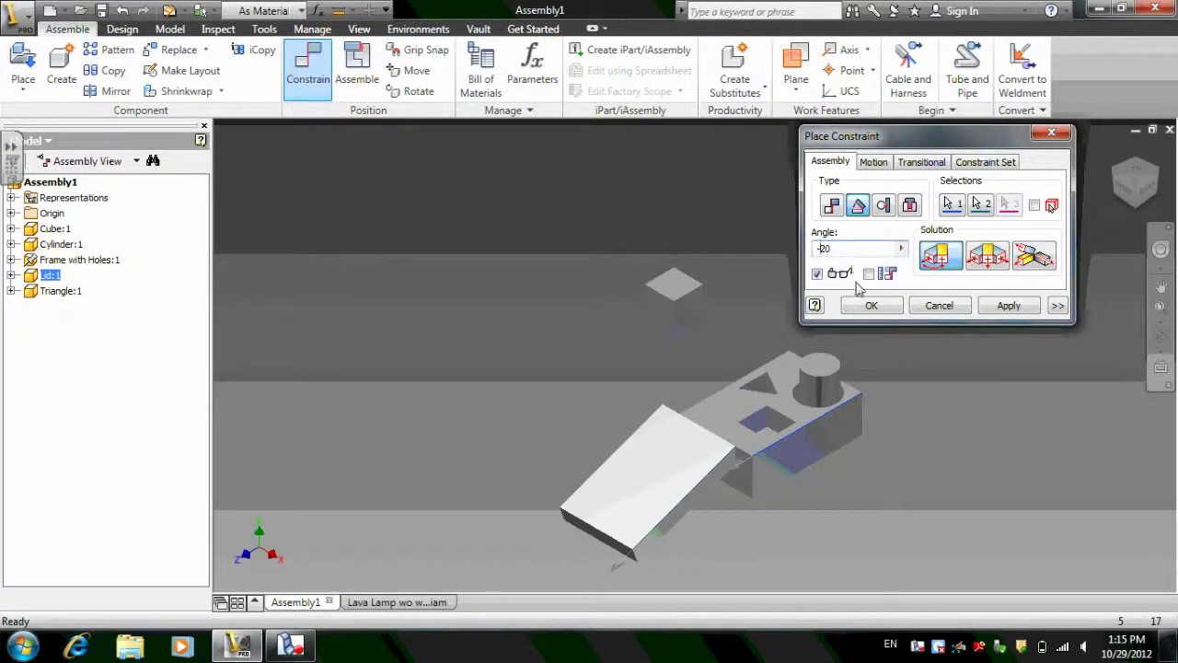
key(BackSpace)
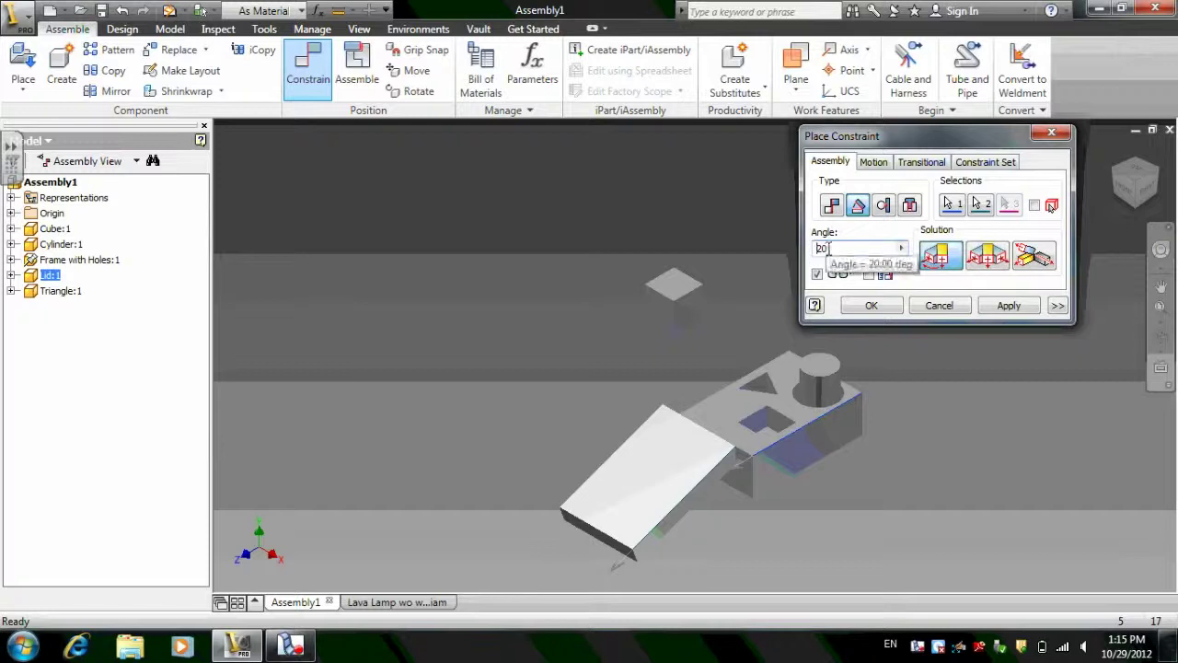
click(856, 307)
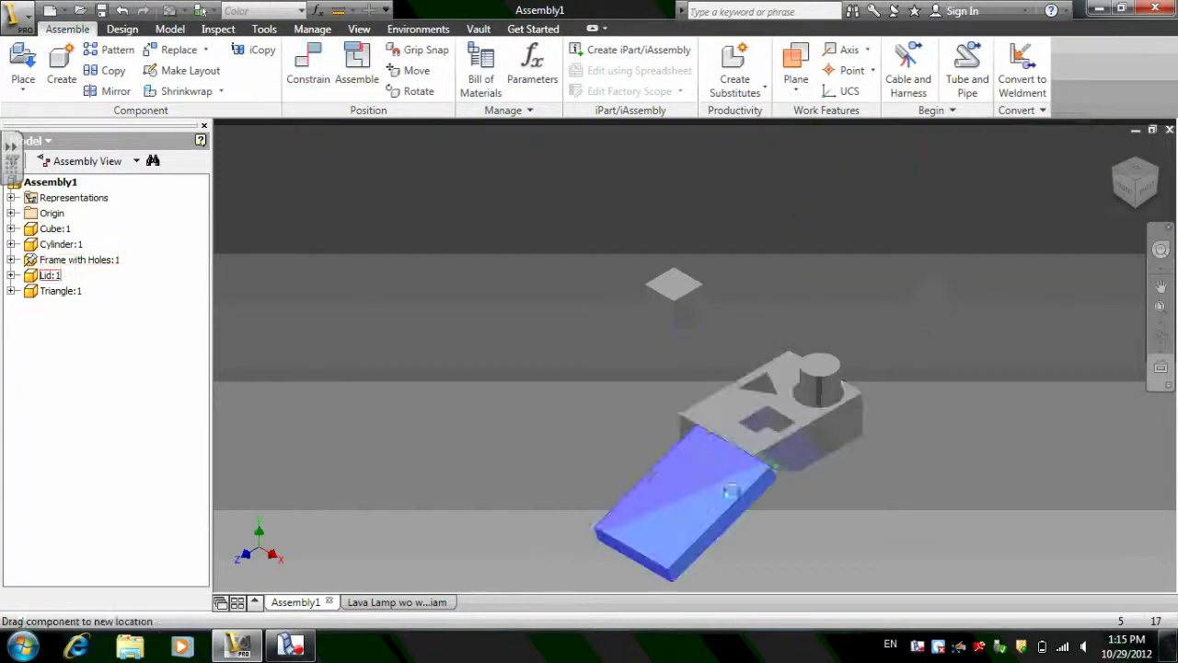
click(313, 72)
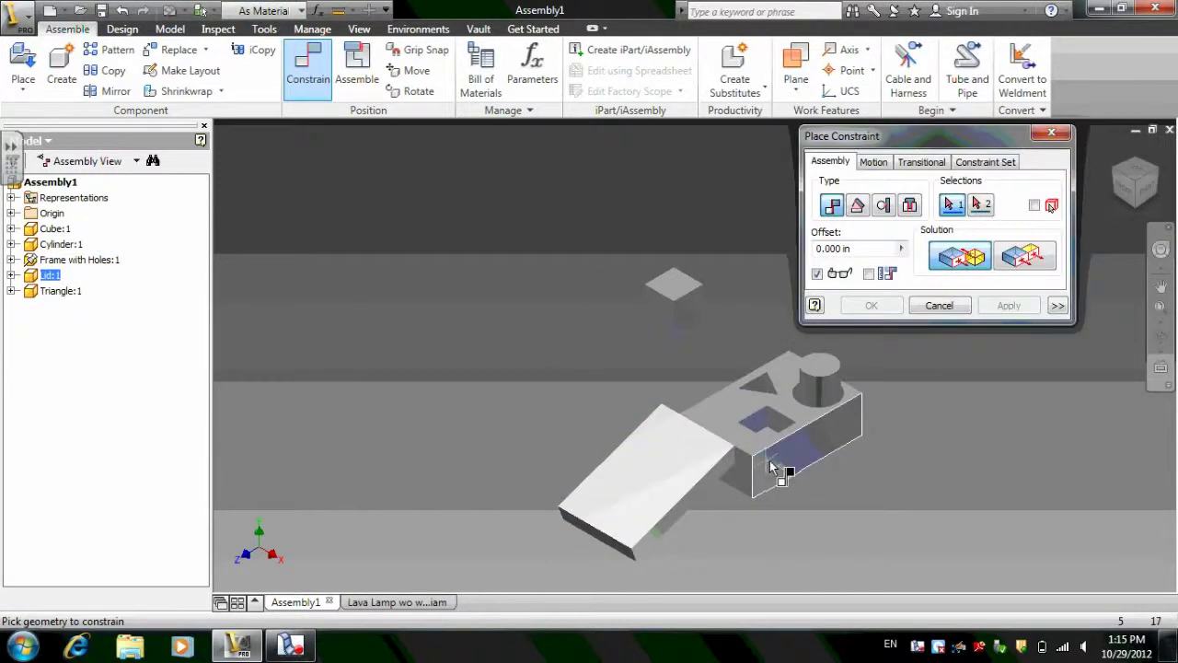
click(772, 462)
click(719, 476)
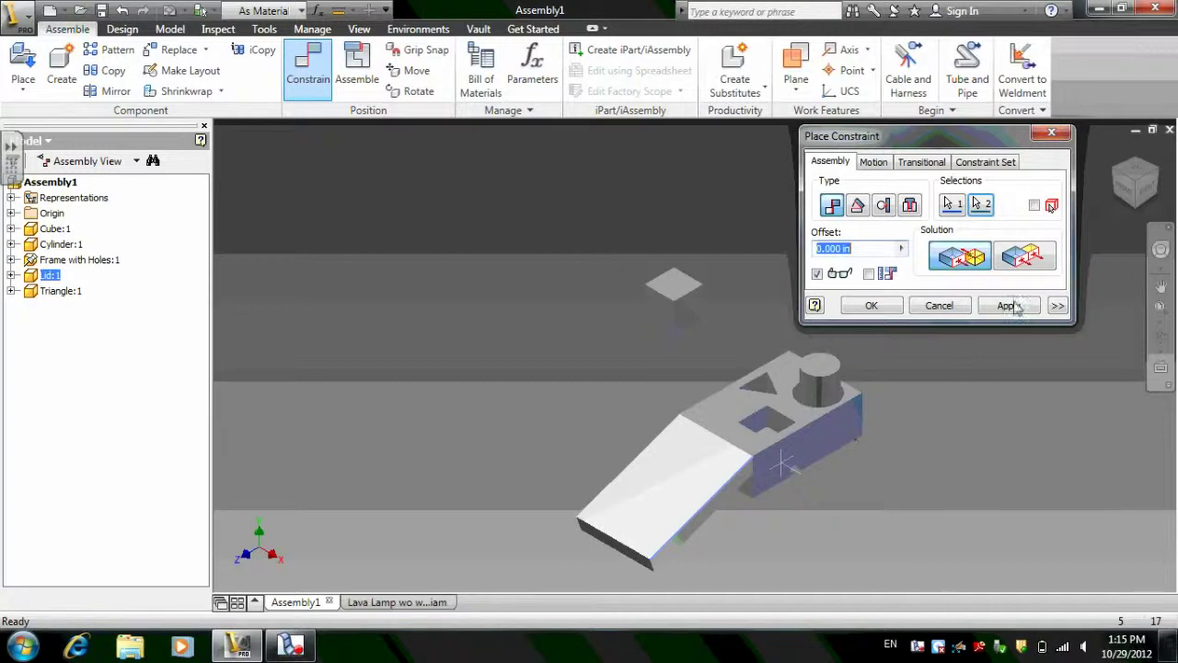
click(939, 304)
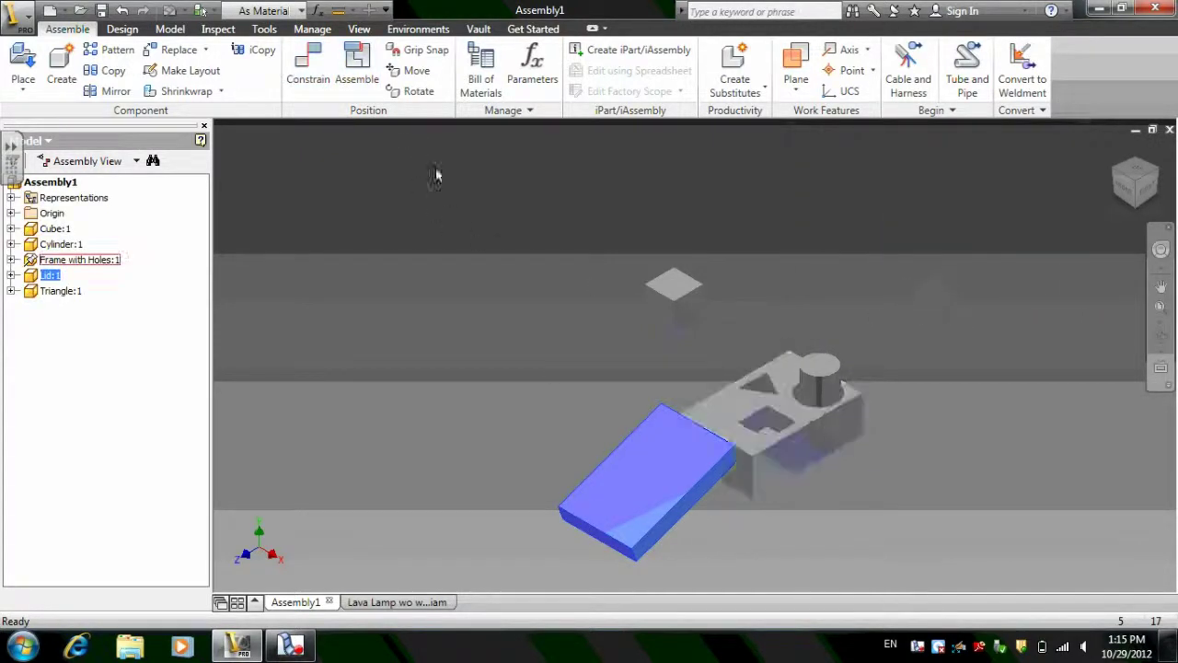
Constrain the lid's long side face flush with the frame's long side face at 0.000 in offset.
click(313, 71)
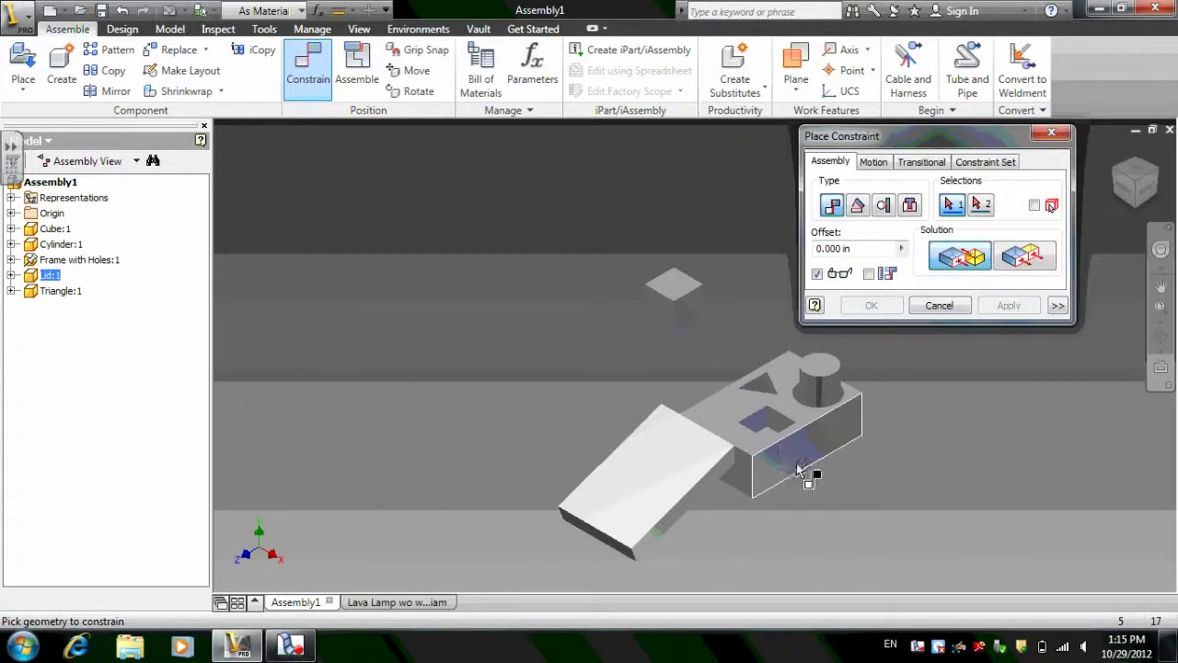
click(788, 466)
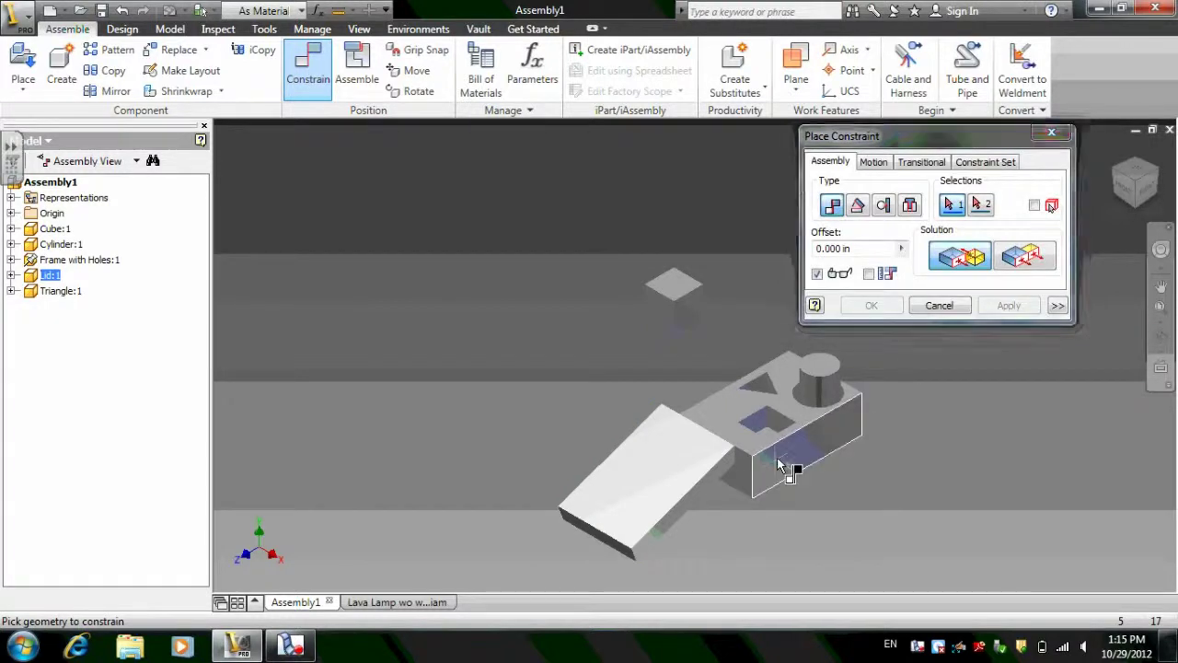
click(708, 481)
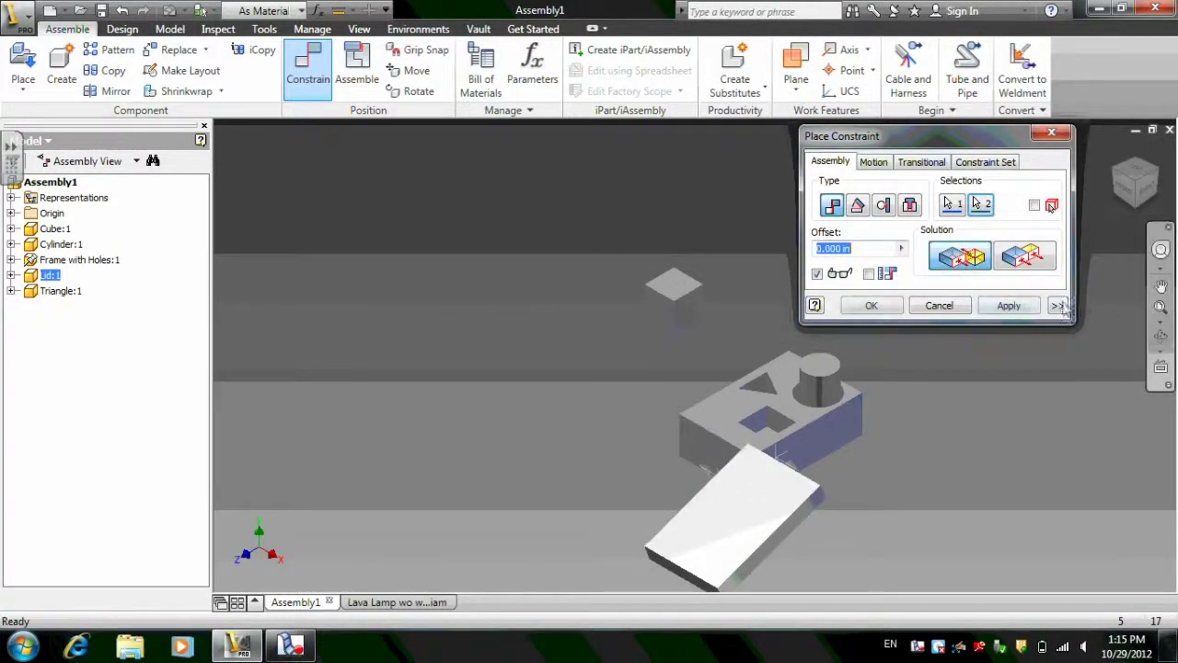
click(1018, 264)
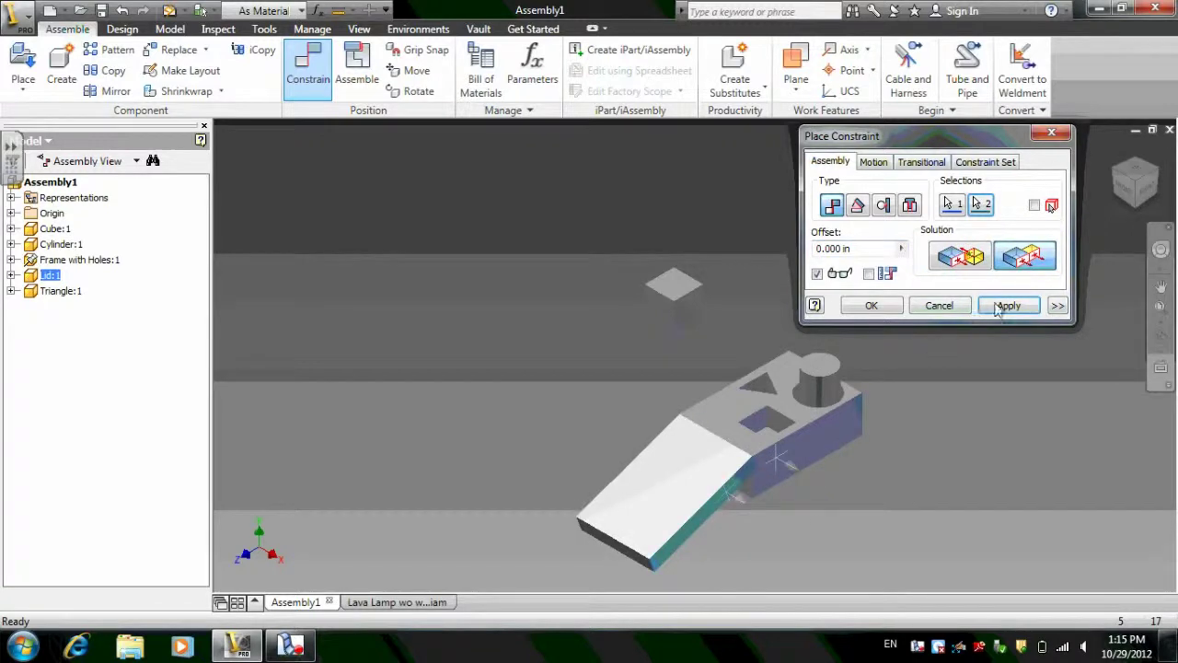
click(999, 308)
click(930, 306)
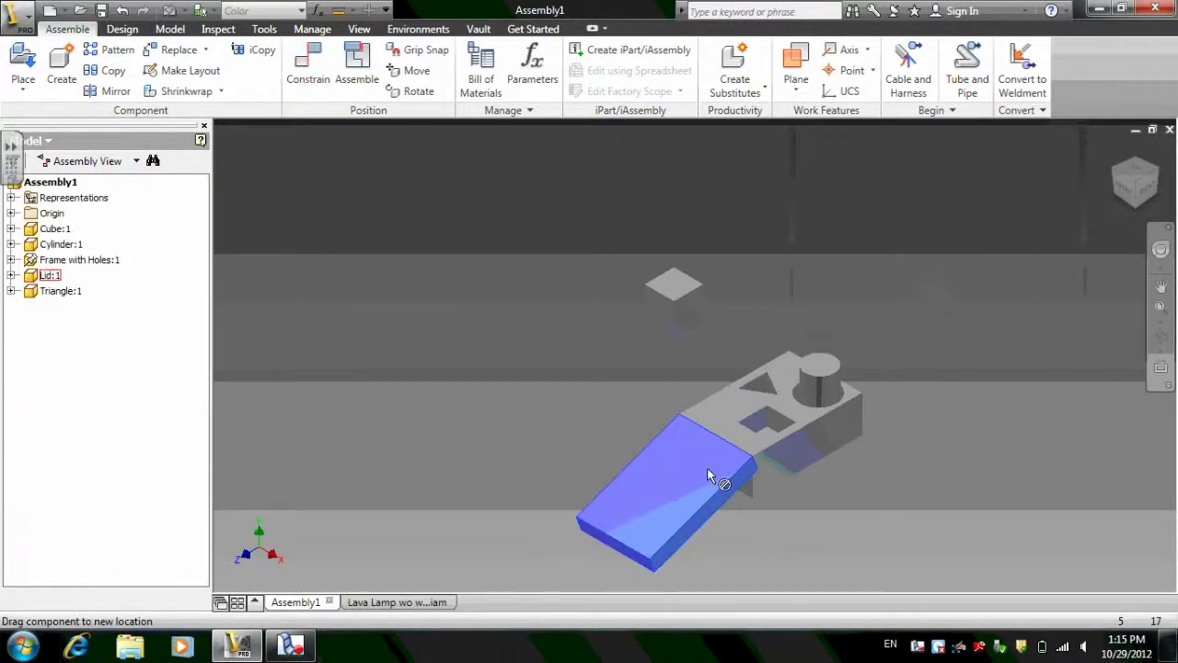
Move the cylinder off the round hole to open space beside the frame.
click(707, 470)
drag(853, 377, 965, 368)
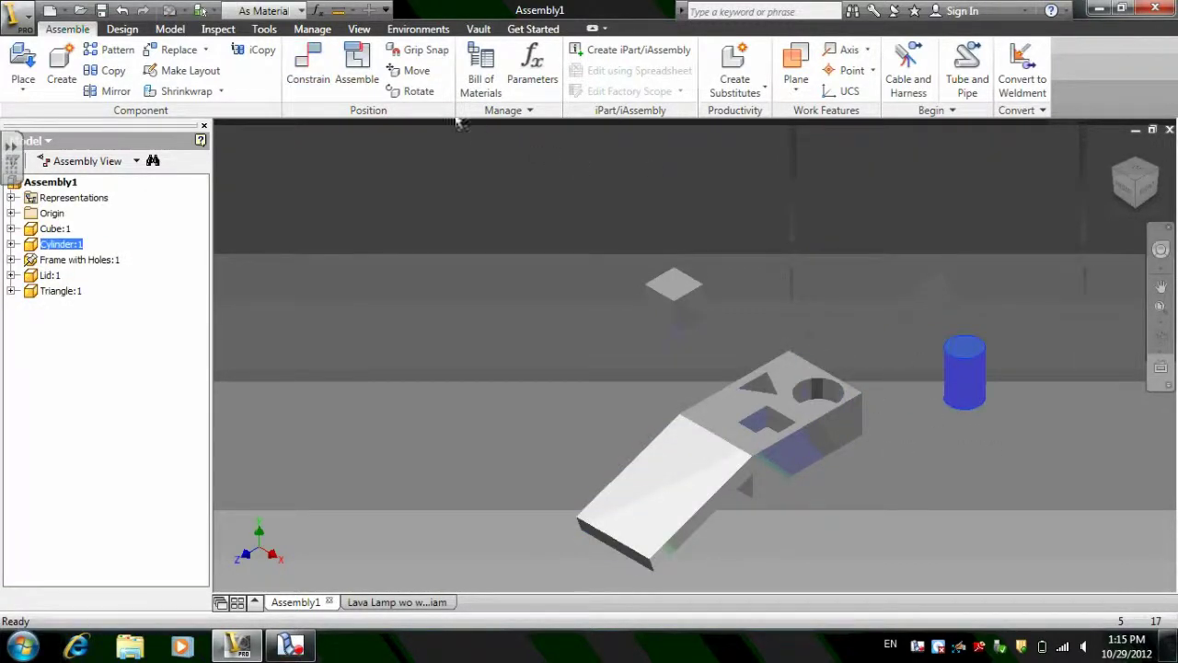
click(309, 66)
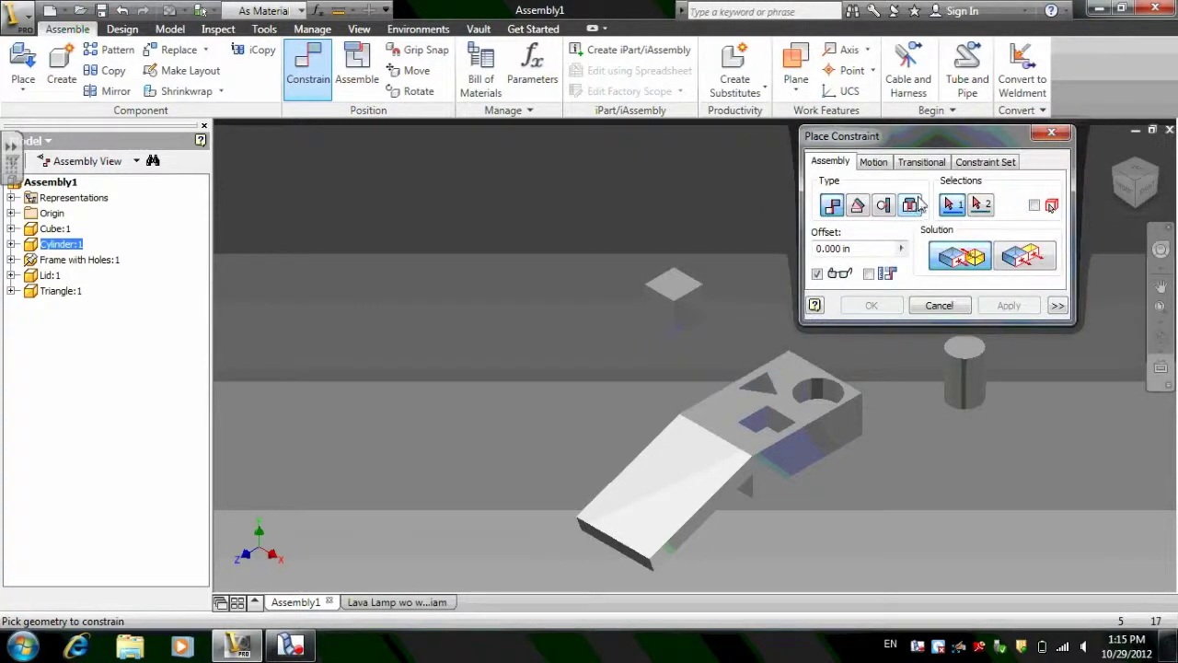
click(910, 204)
click(974, 381)
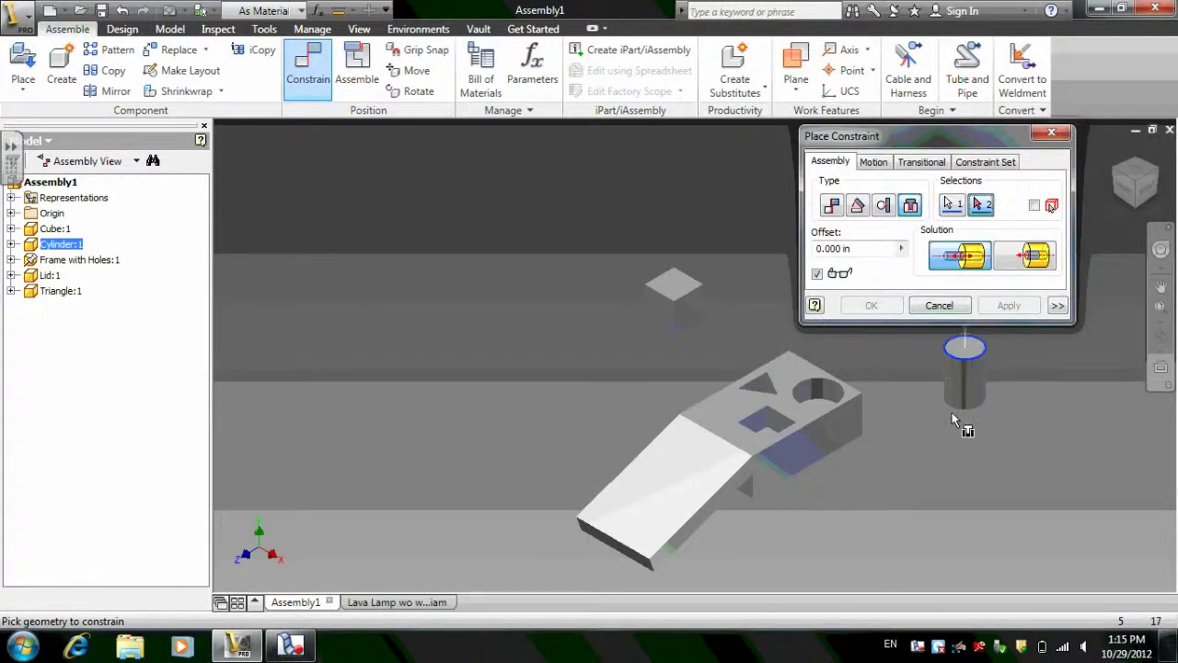
click(830, 403)
click(967, 307)
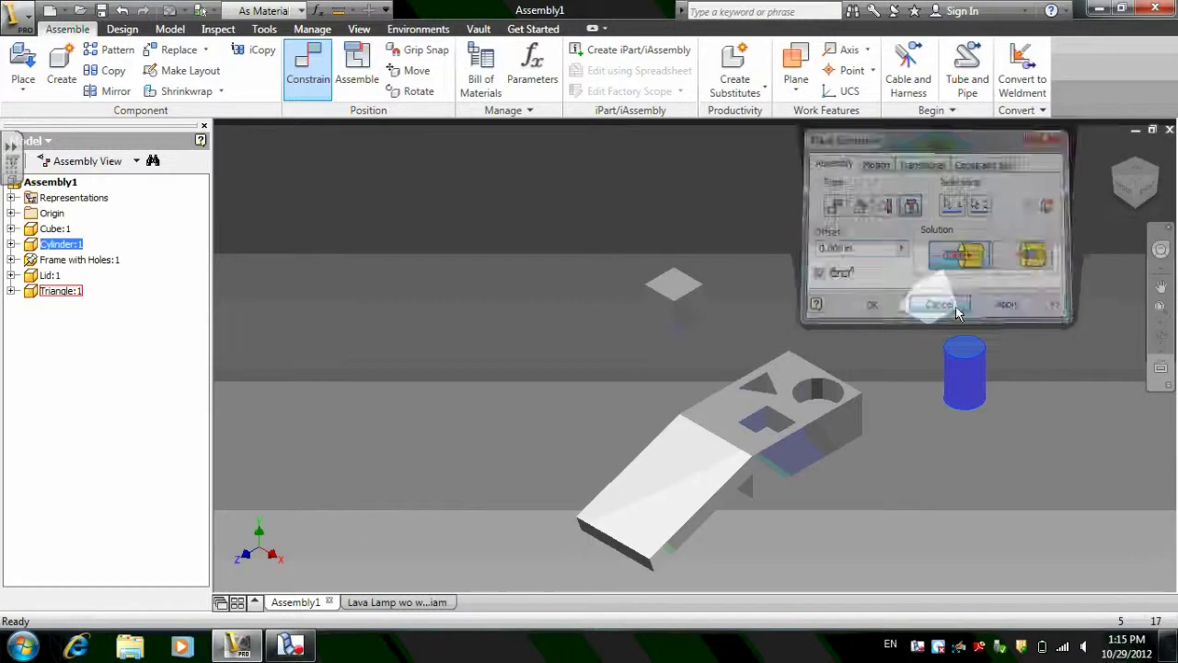
Apply an opposed Insert constraint between the cylinder's top circular edge and the frame's round hole with 0.000 in offset.
click(308, 69)
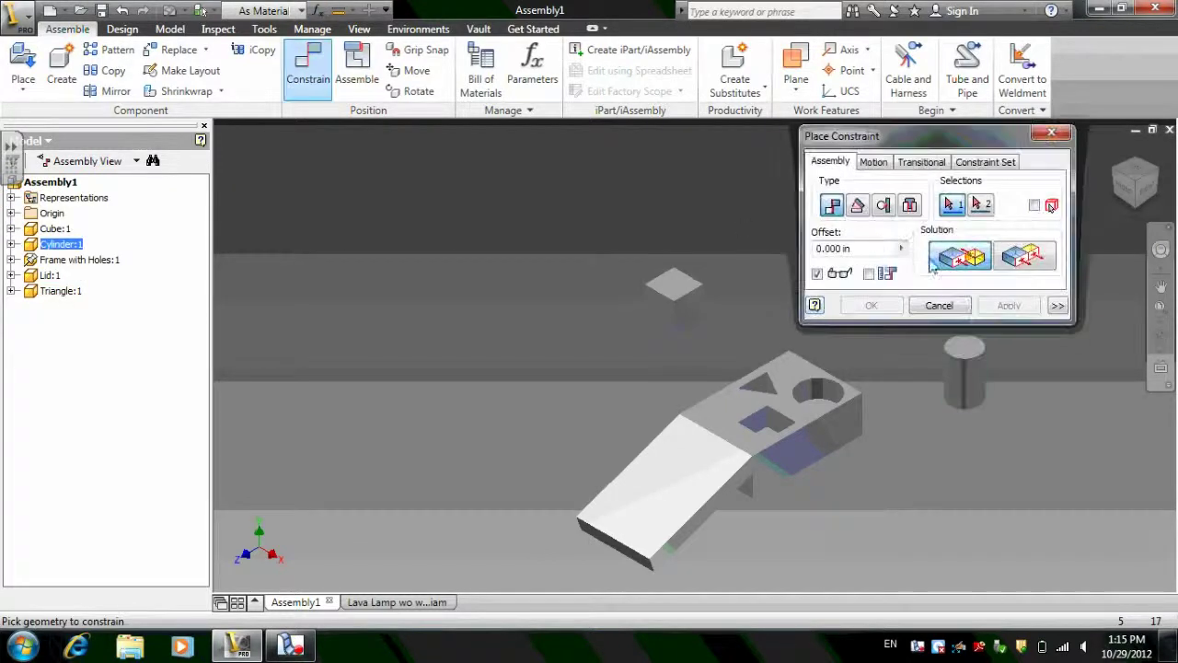
click(909, 204)
click(966, 353)
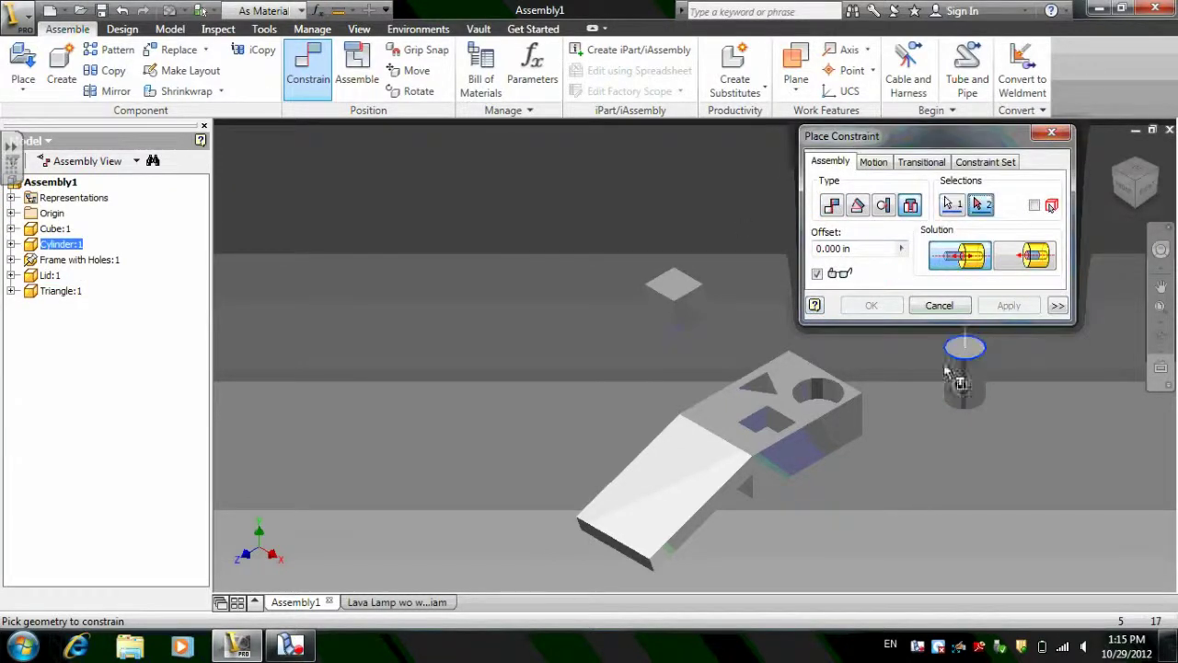
click(818, 407)
click(1009, 306)
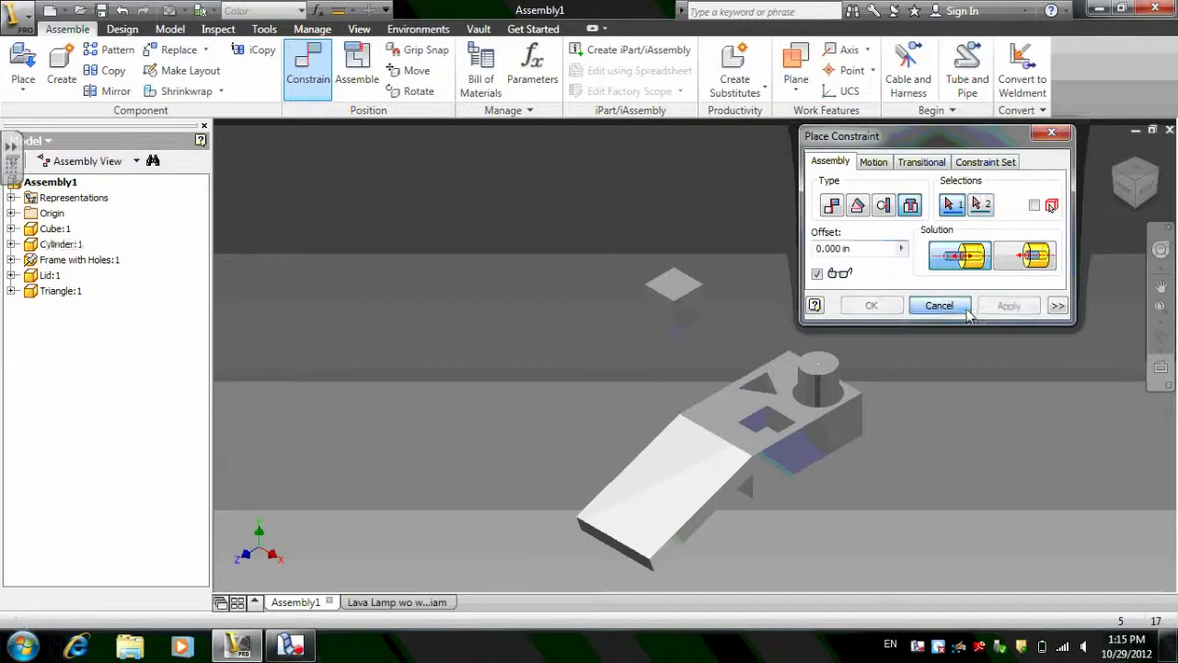
click(939, 304)
Mate a bottom edge of the cube to an inner edge of the frame's square hole at 0.000 in offset, and slide the cube along the frame.
click(692, 308)
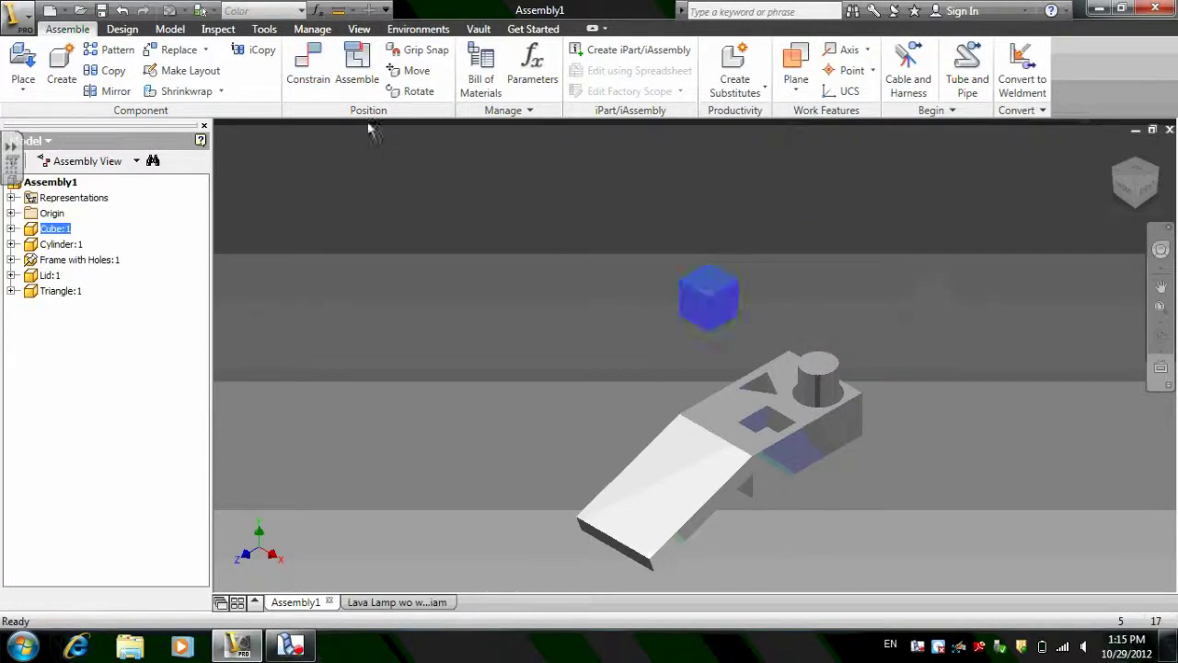
click(307, 66)
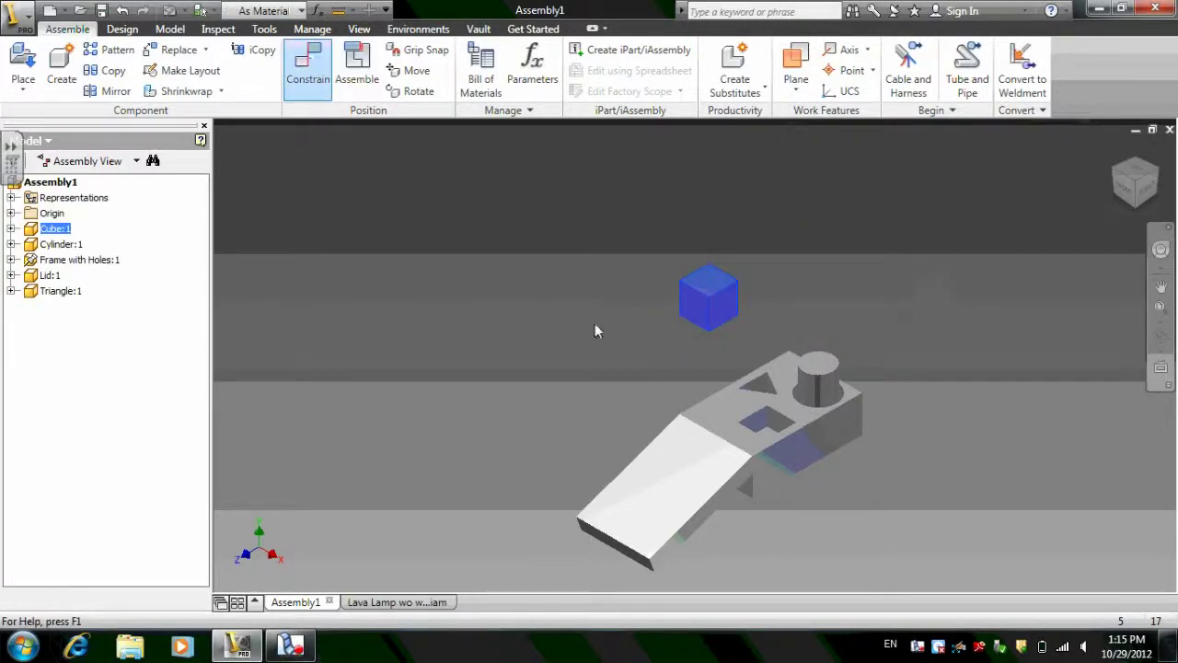
click(765, 433)
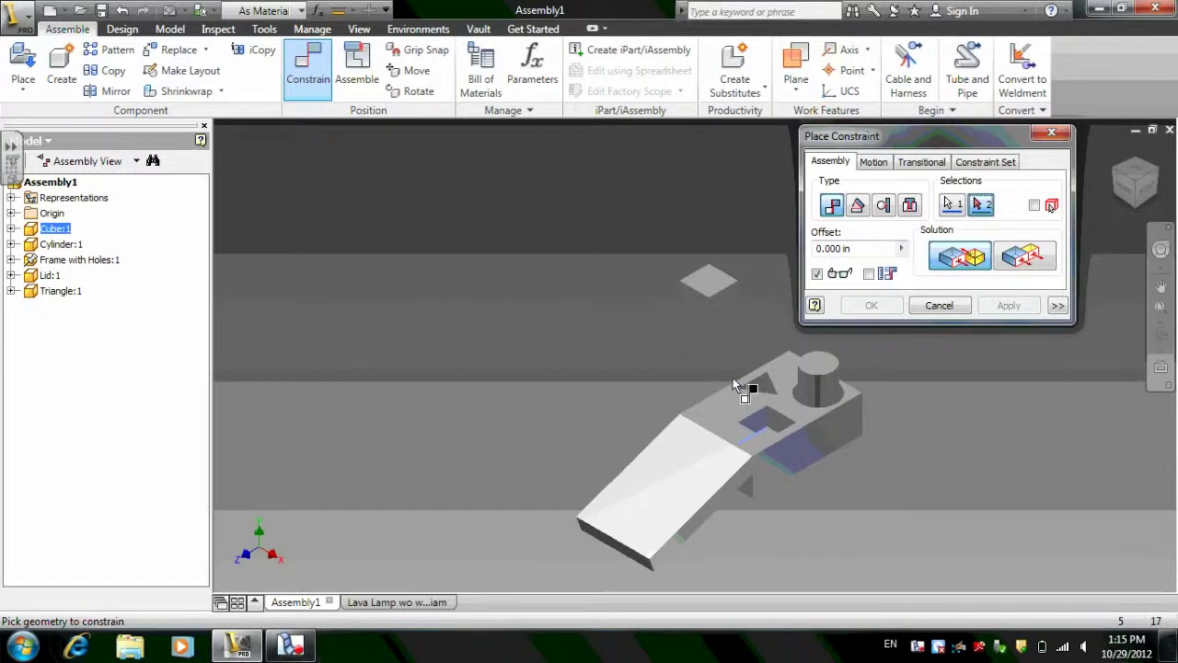
click(699, 329)
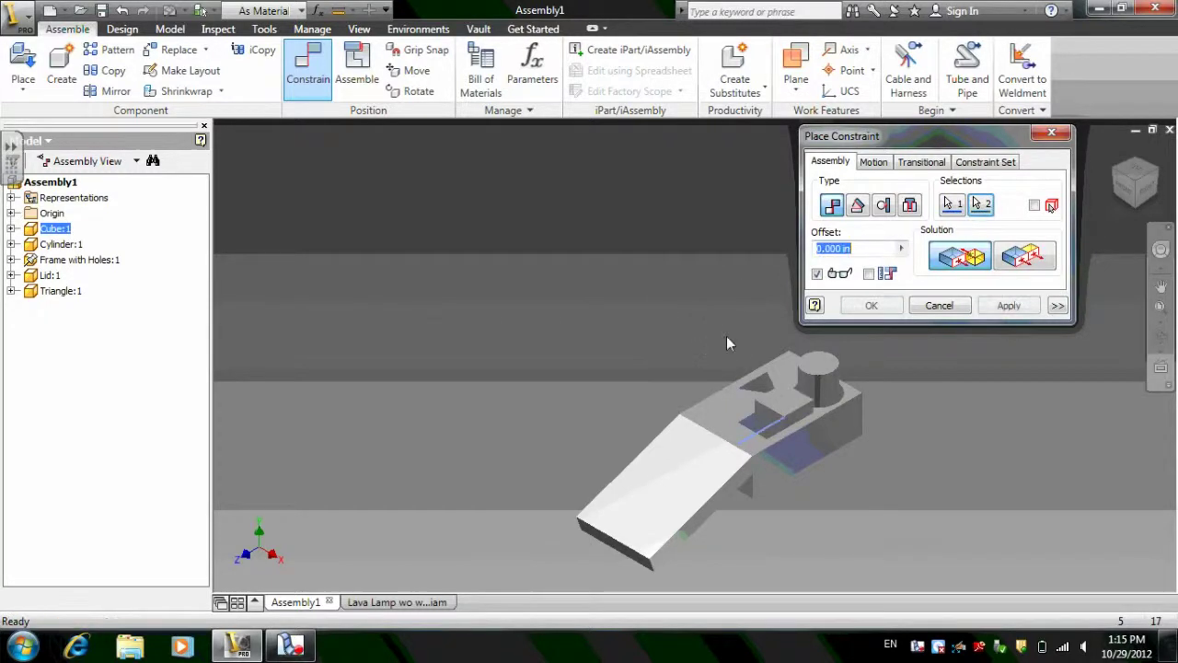
click(939, 305)
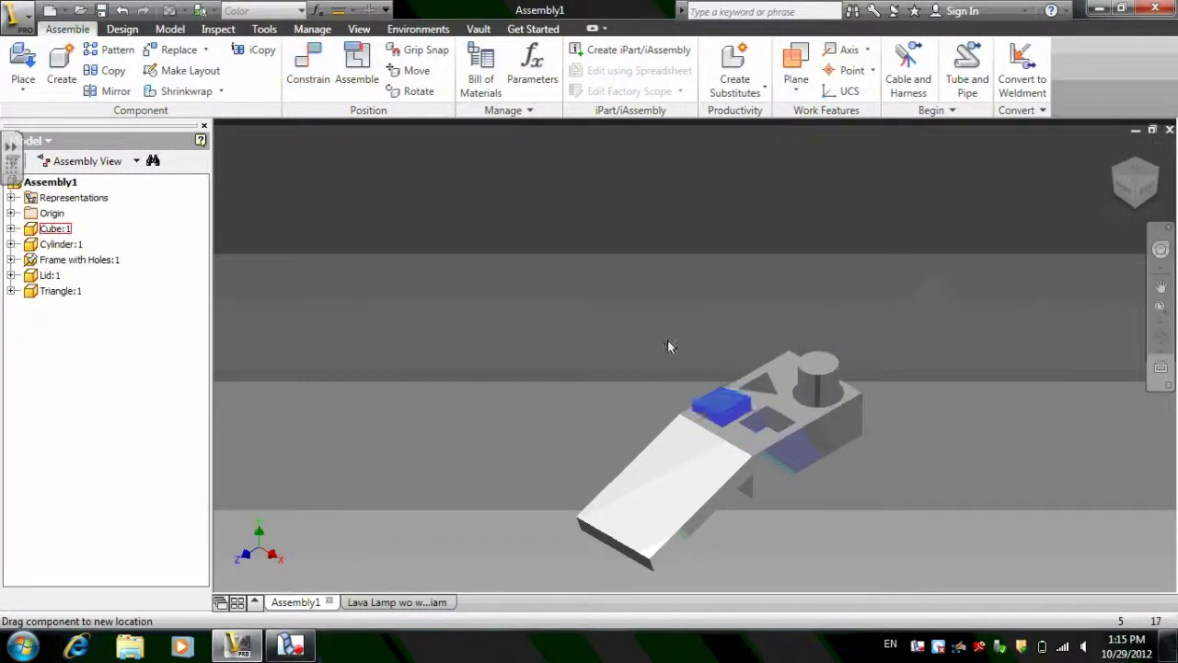
drag(694, 338, 868, 492)
drag(723, 379, 729, 401)
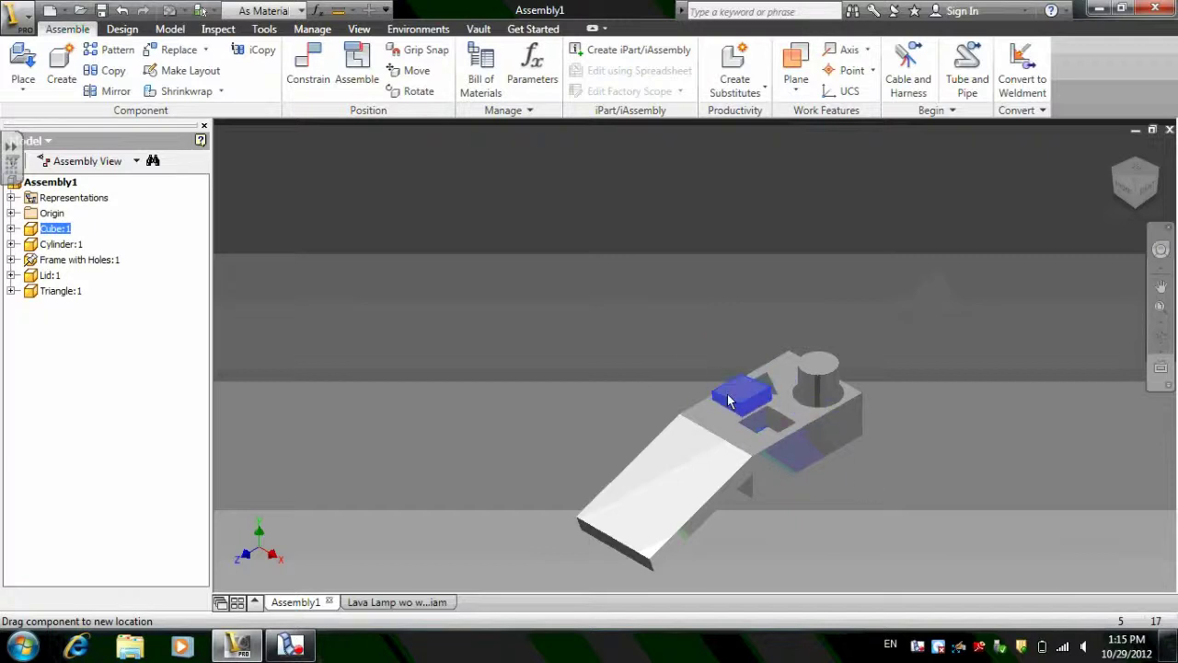
click(311, 92)
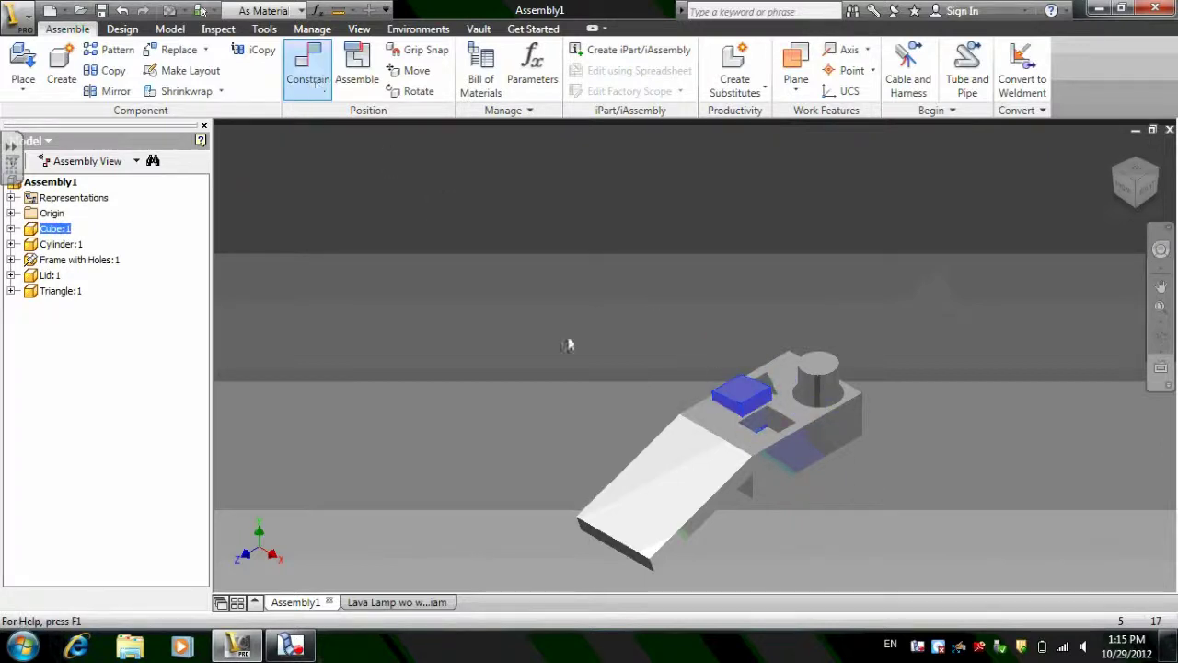
click(746, 412)
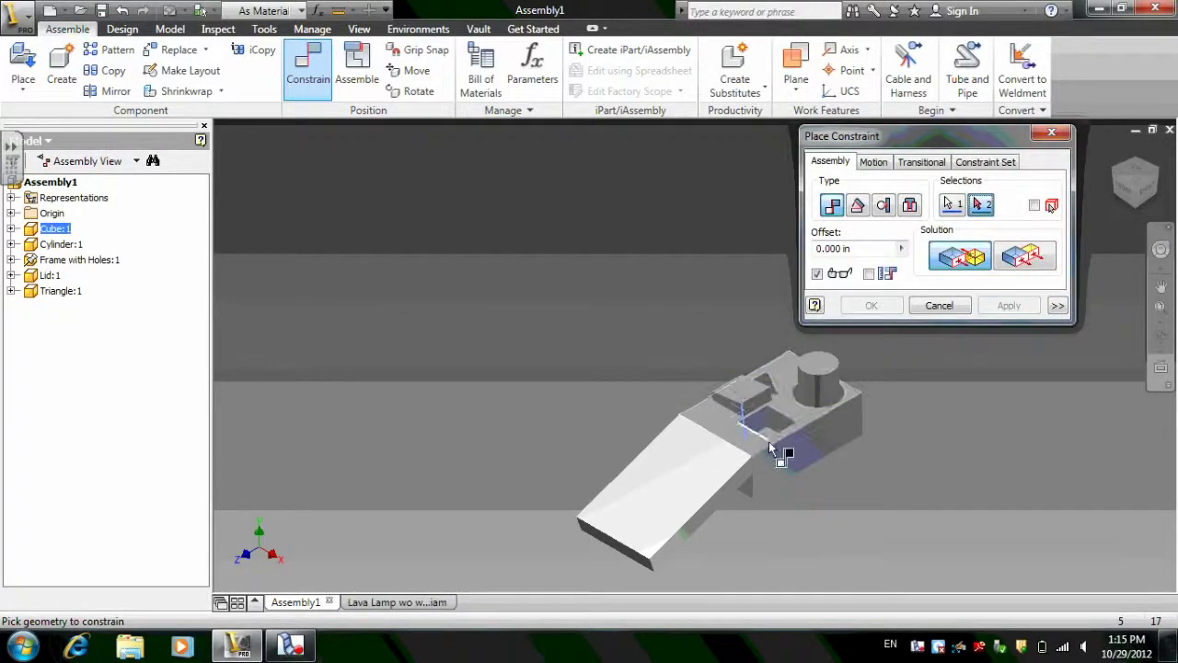
click(1136, 161)
scroll(553, 345, down, 5)
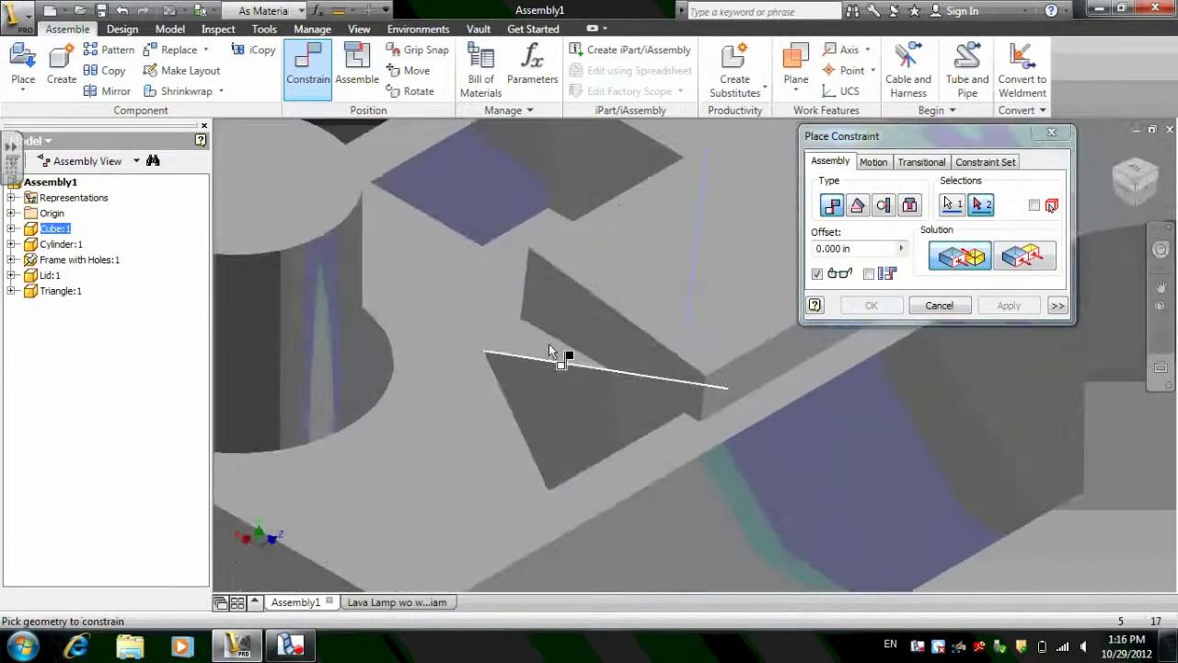
click(568, 222)
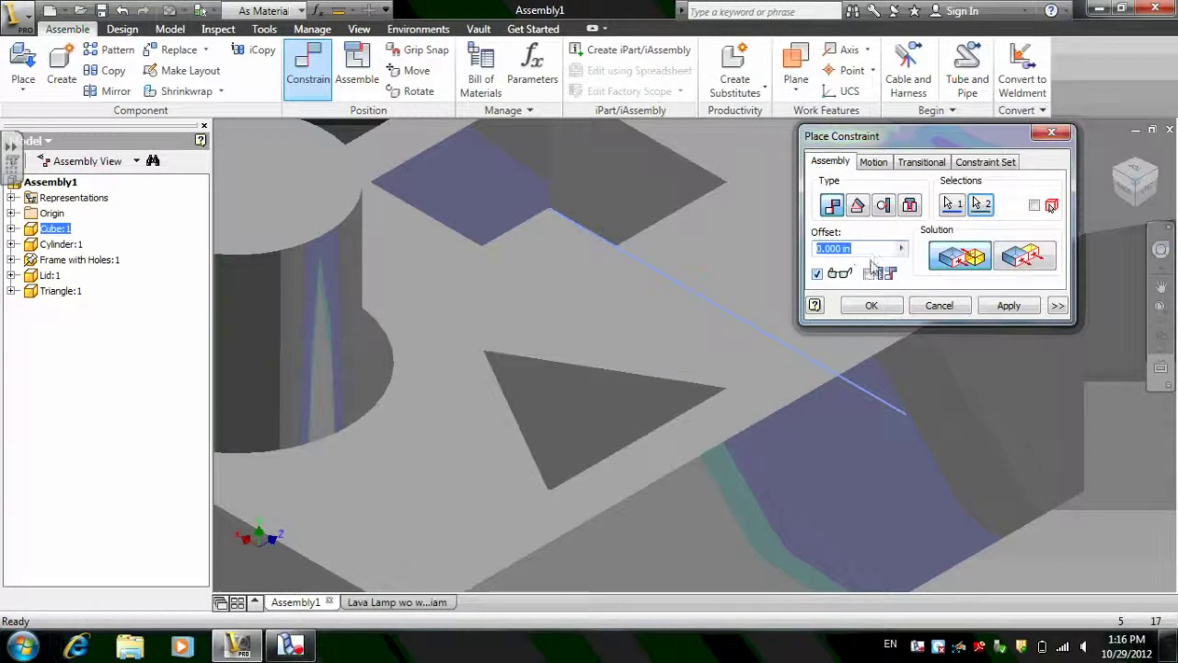
click(1012, 264)
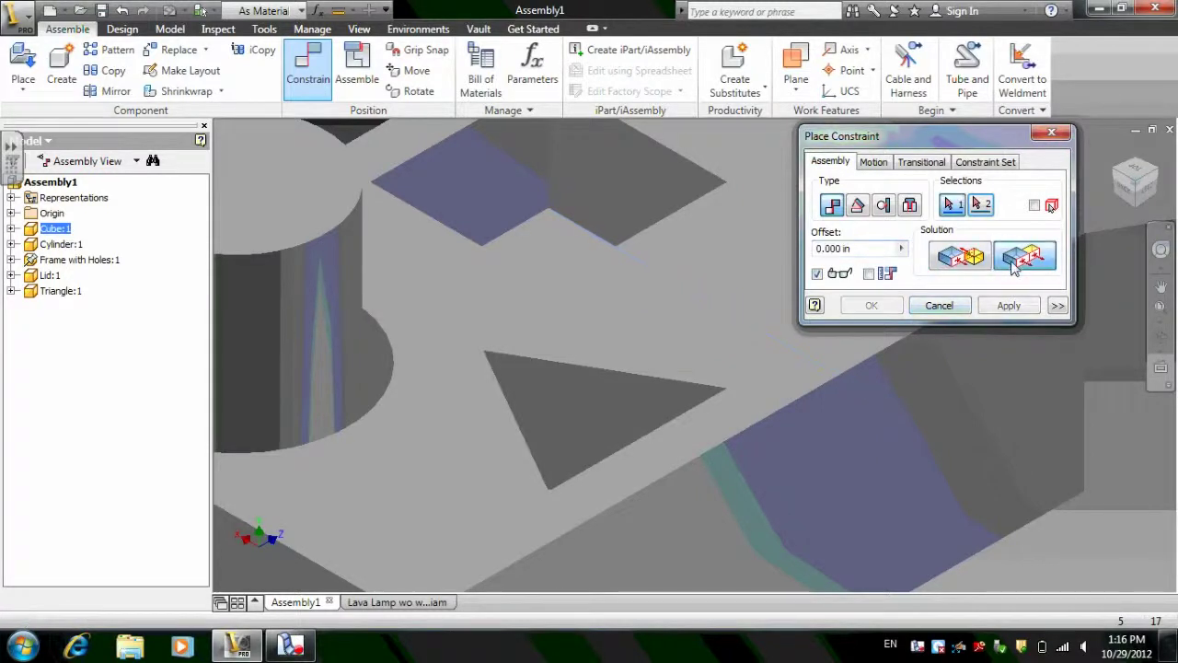
click(957, 262)
click(947, 311)
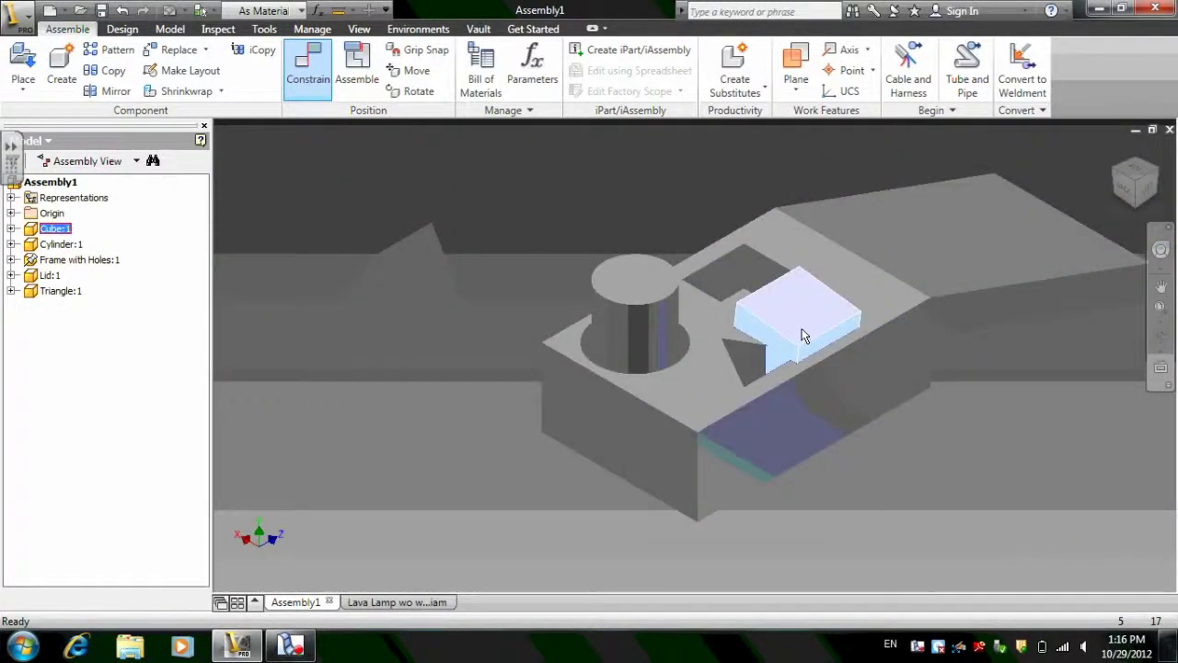
Tilt the cube on the frame and mate one of its side edges to an edge of the frame's square hole at 0.000 in offset.
drag(774, 313, 843, 301)
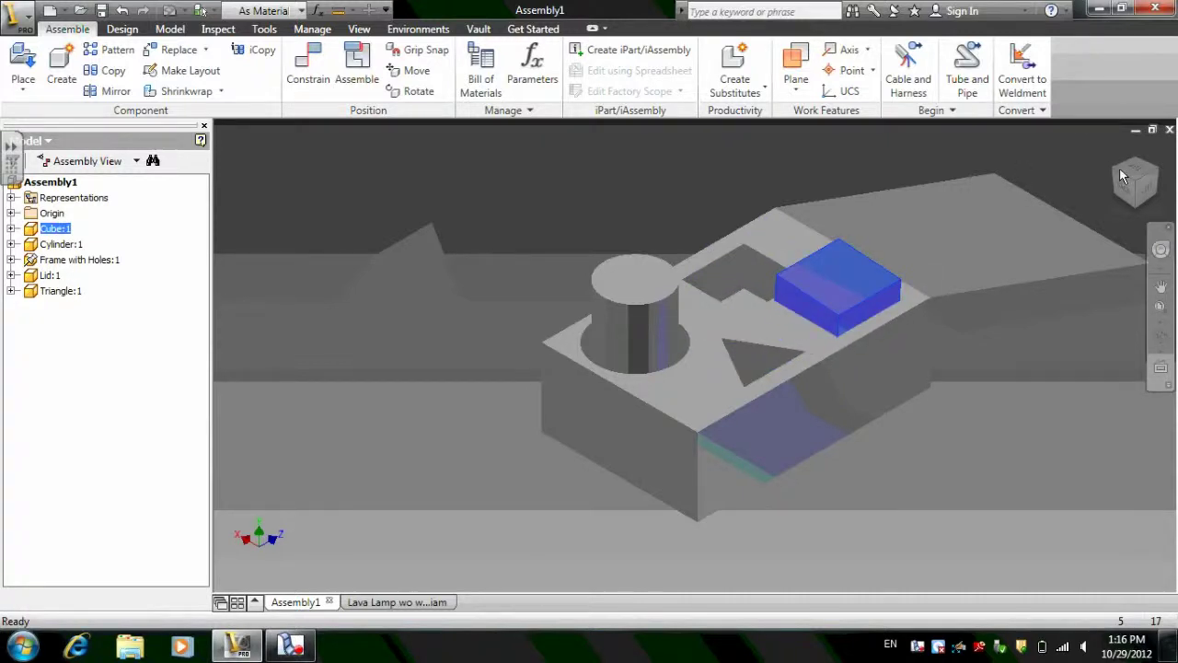
click(1096, 173)
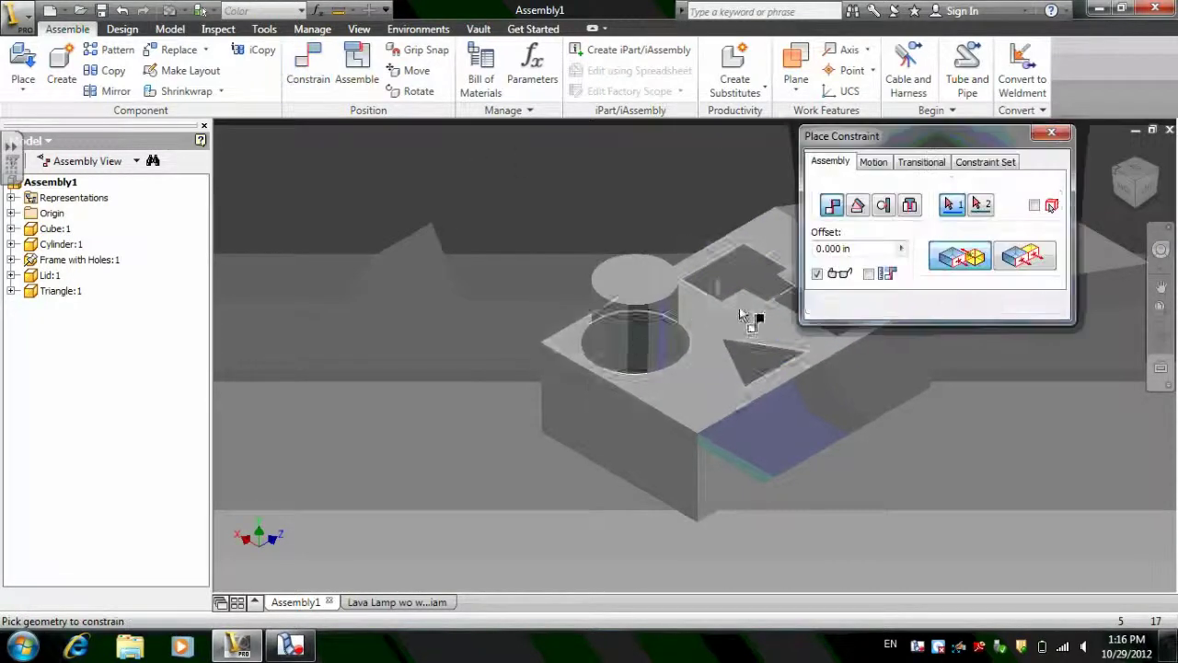
click(1050, 136)
click(851, 299)
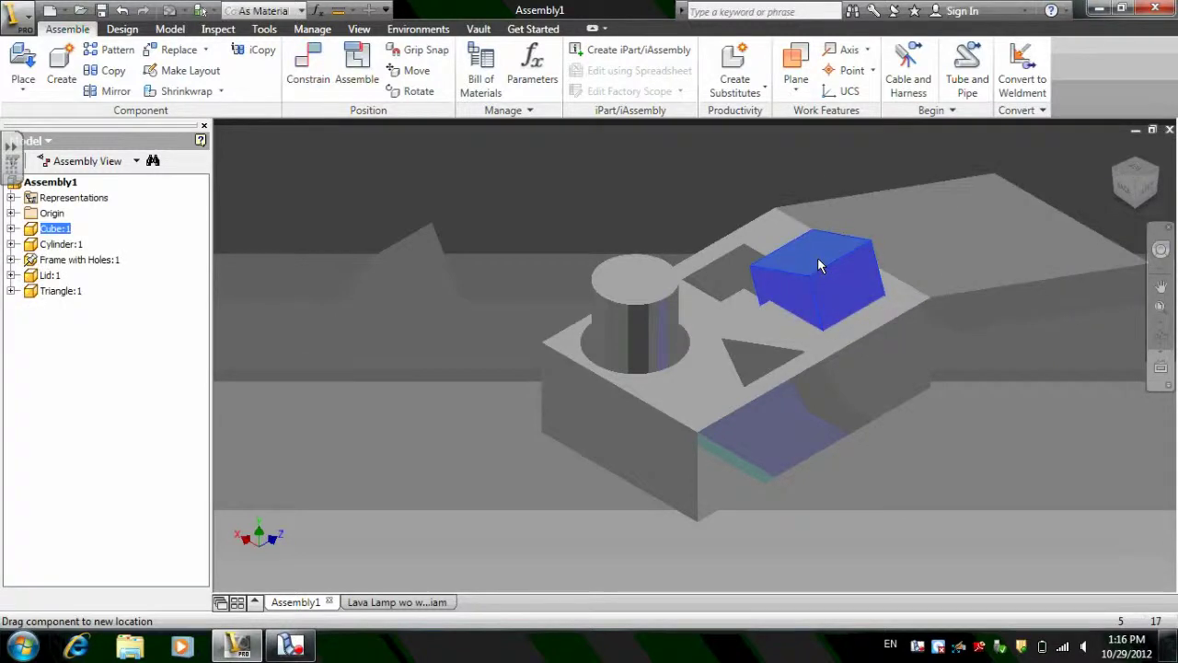
click(308, 65)
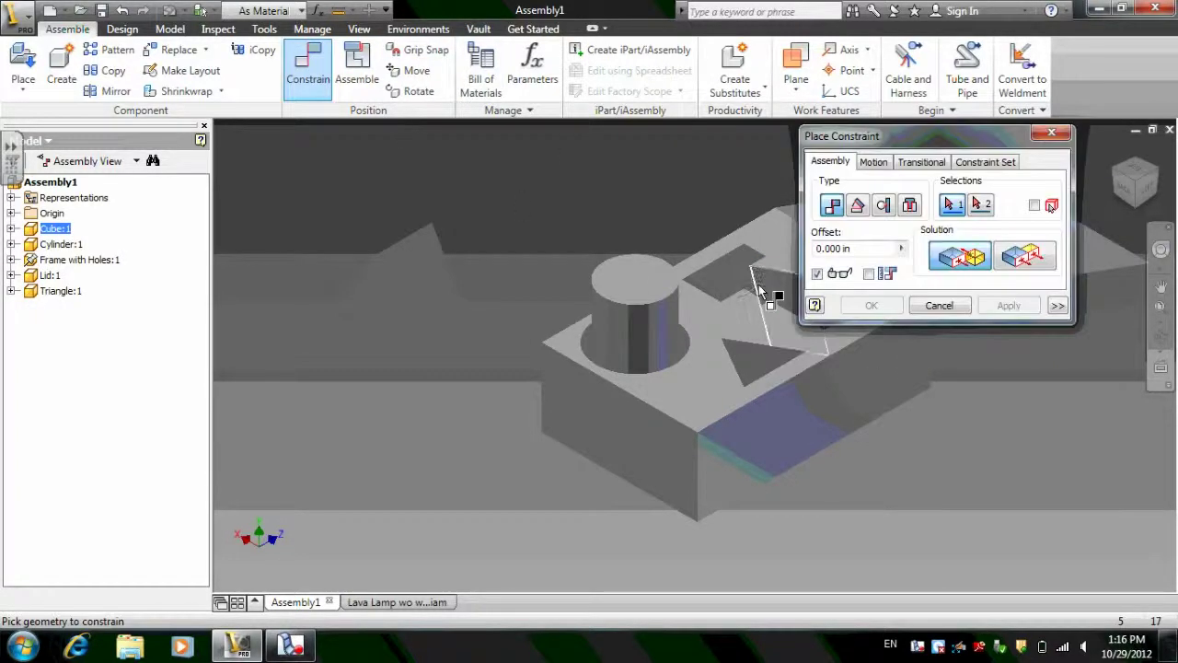
click(760, 289)
click(1114, 155)
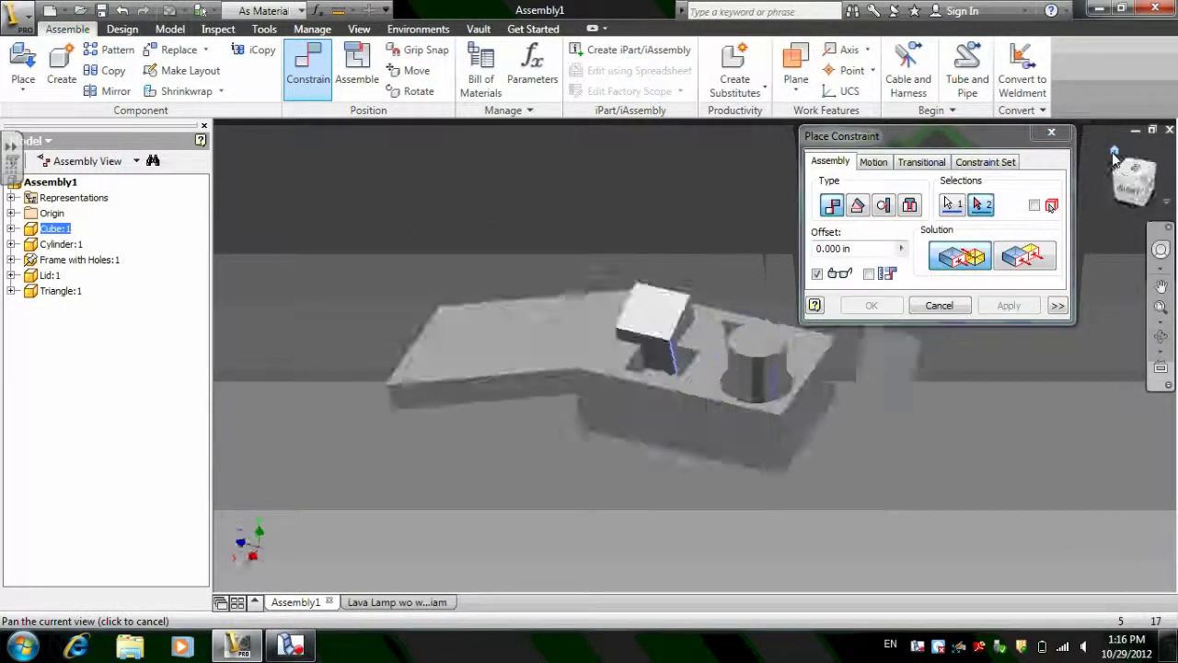
click(702, 387)
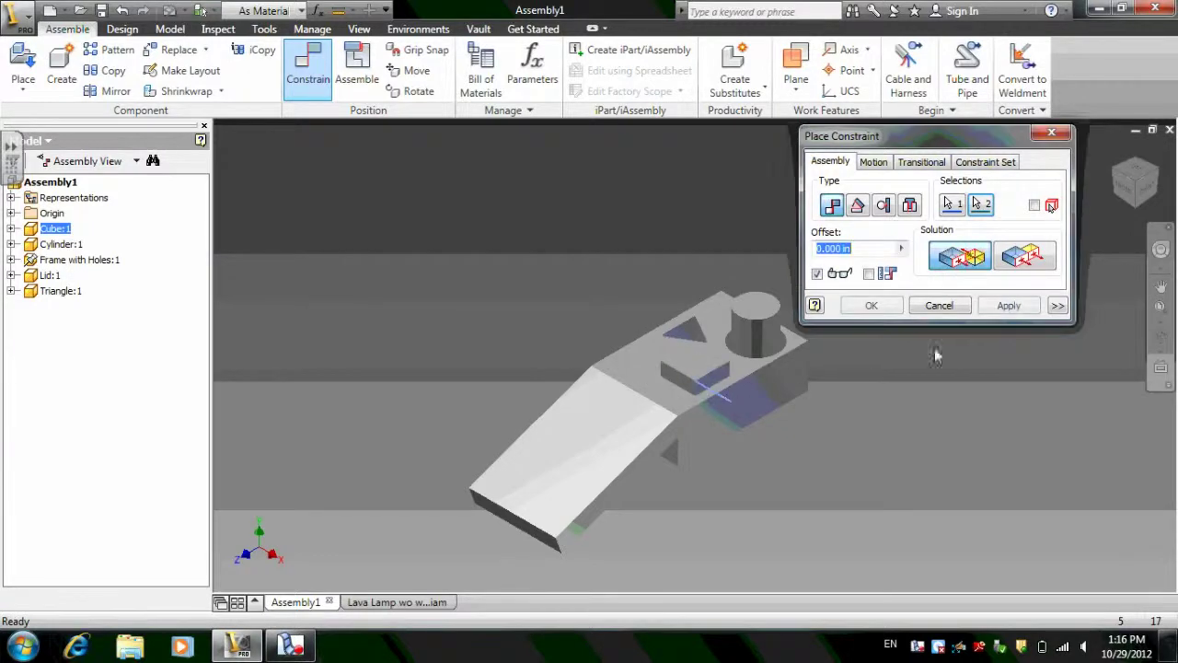
click(1009, 305)
click(940, 305)
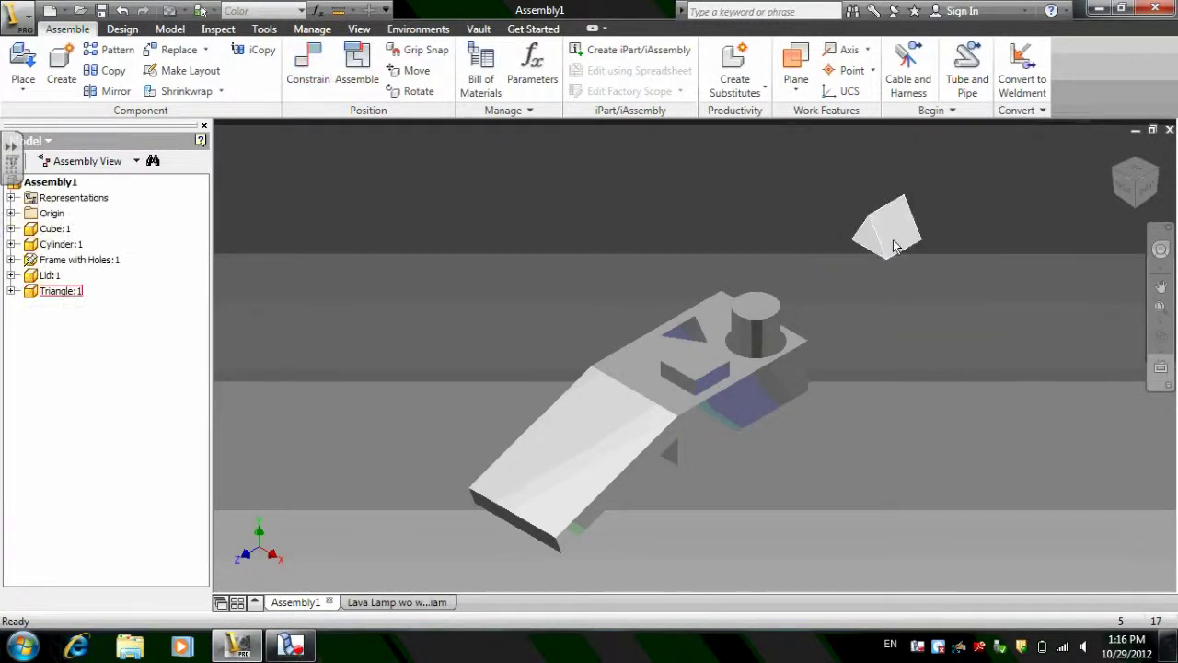
Bring the triangle near the frame, mate one of its edges to an edge of the triangular hole at 0.000 in offset, and swing it around.
drag(894, 242, 646, 248)
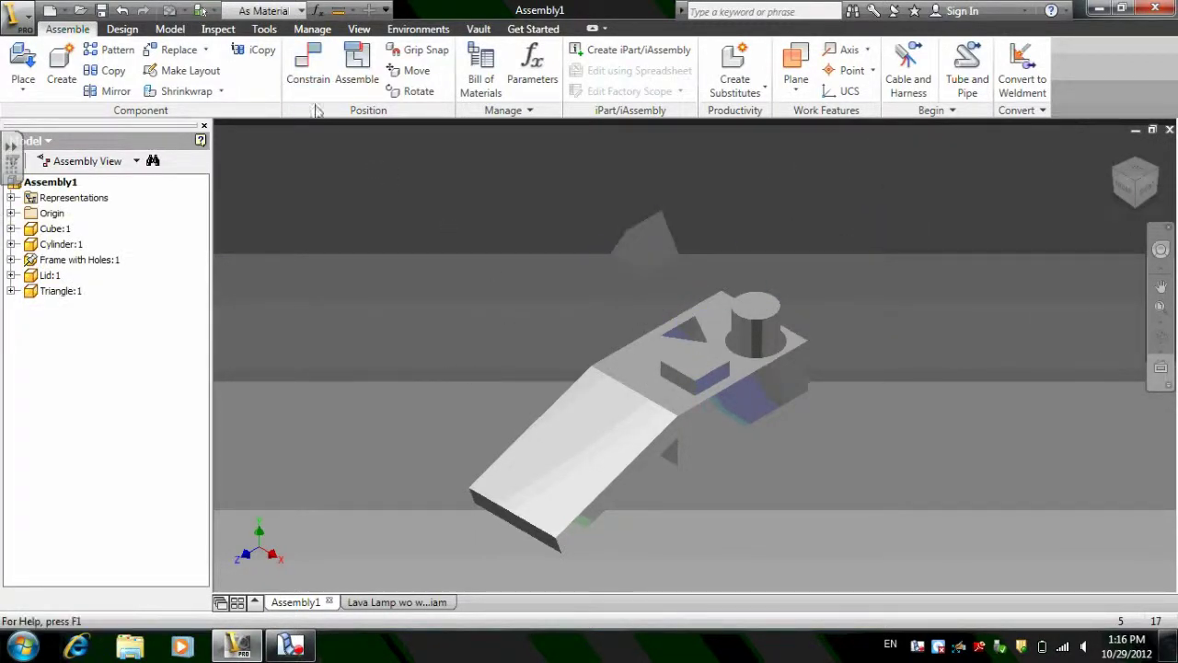
click(307, 71)
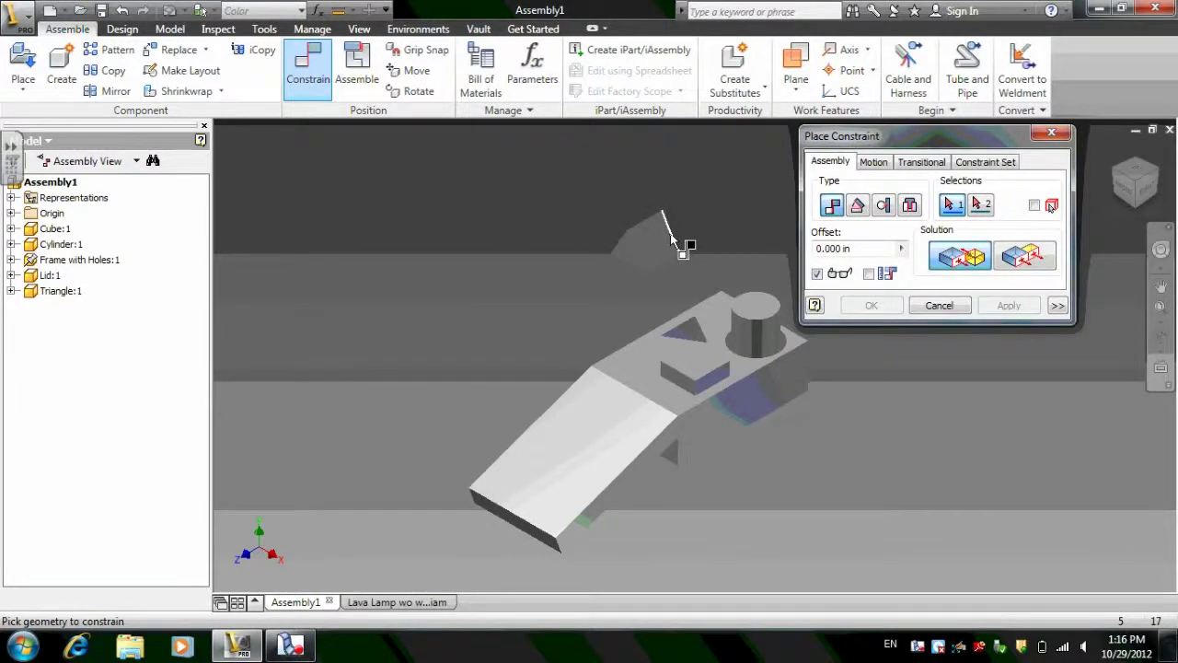
click(673, 240)
click(704, 339)
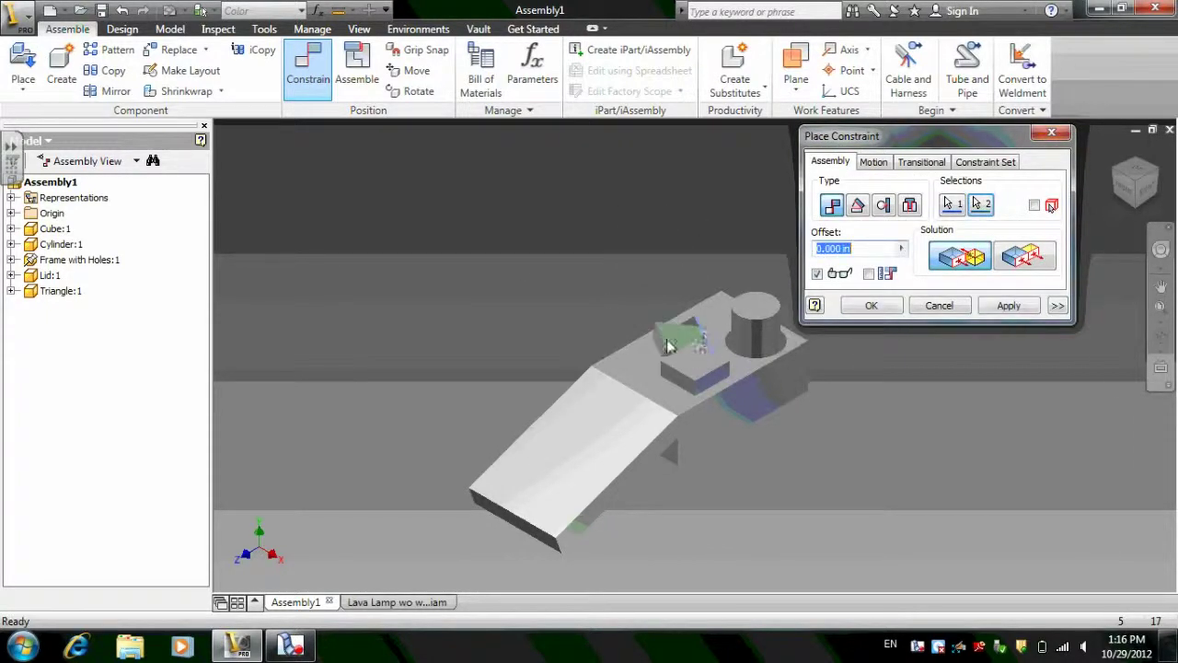
click(1009, 305)
click(939, 305)
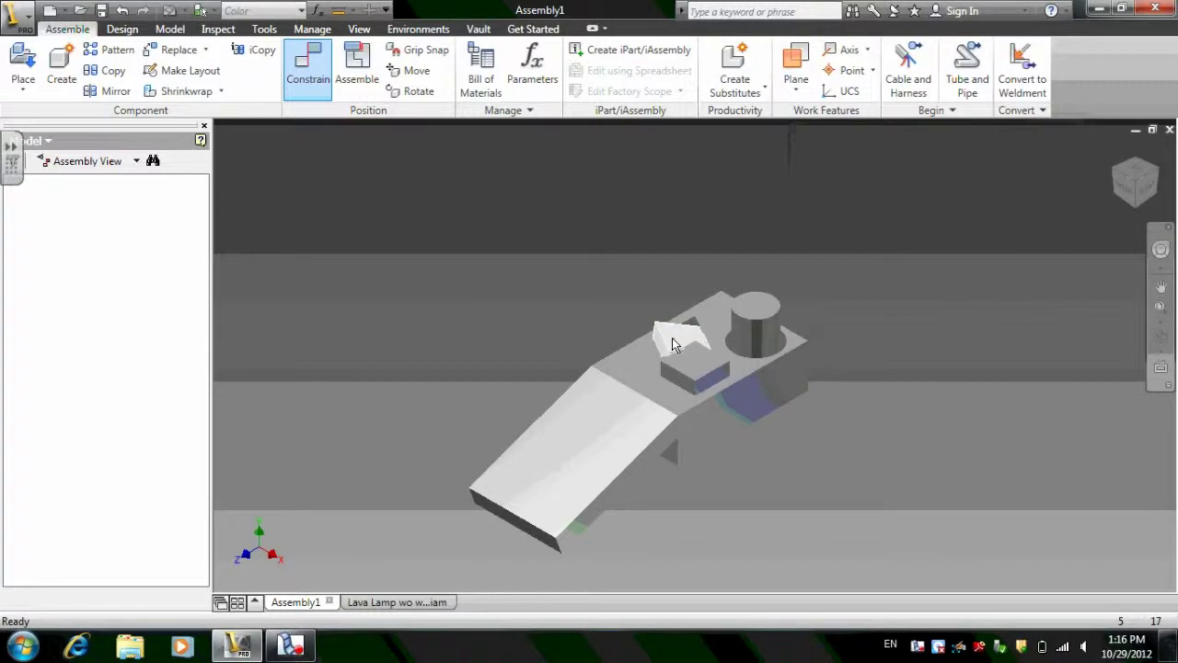
drag(707, 342, 710, 348)
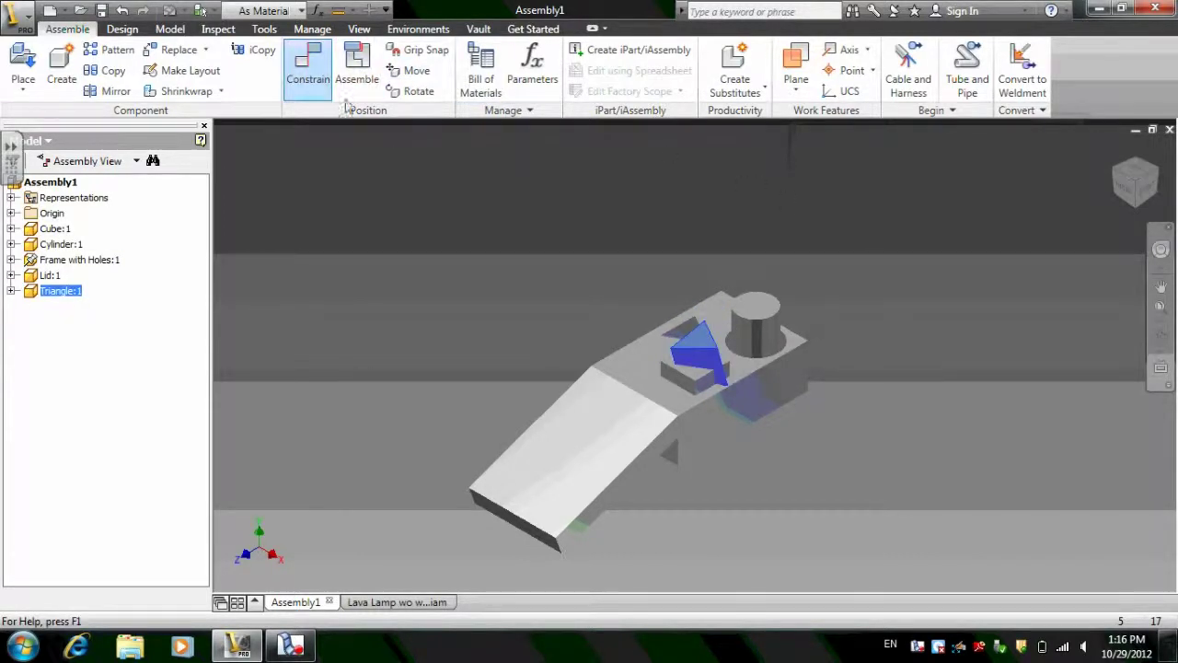
Try to mate a second edge of the triangle to the frame's triangular hole at 0.000 in offset.
click(308, 67)
click(697, 343)
click(689, 331)
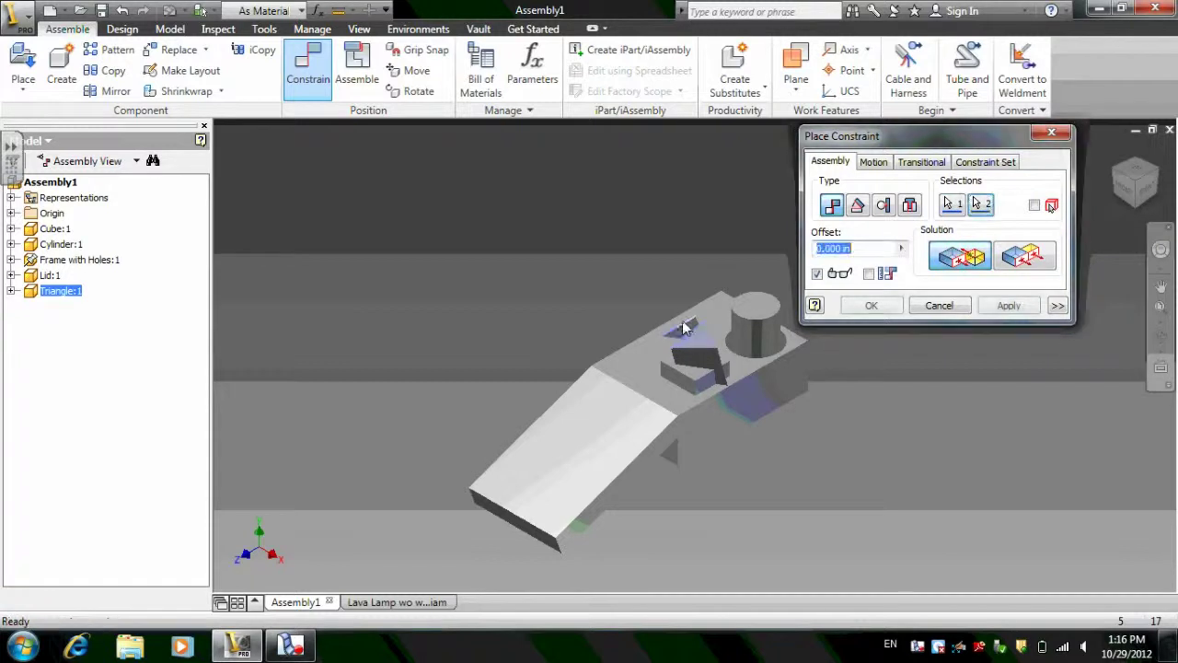
click(1009, 306)
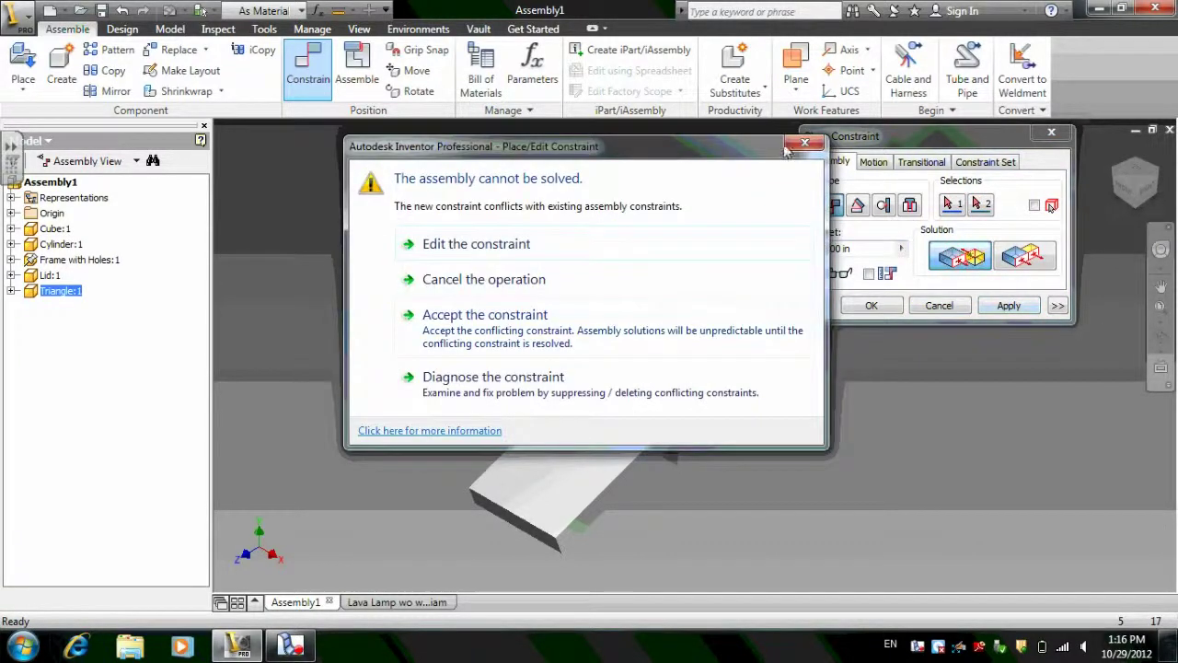
click(701, 325)
click(695, 343)
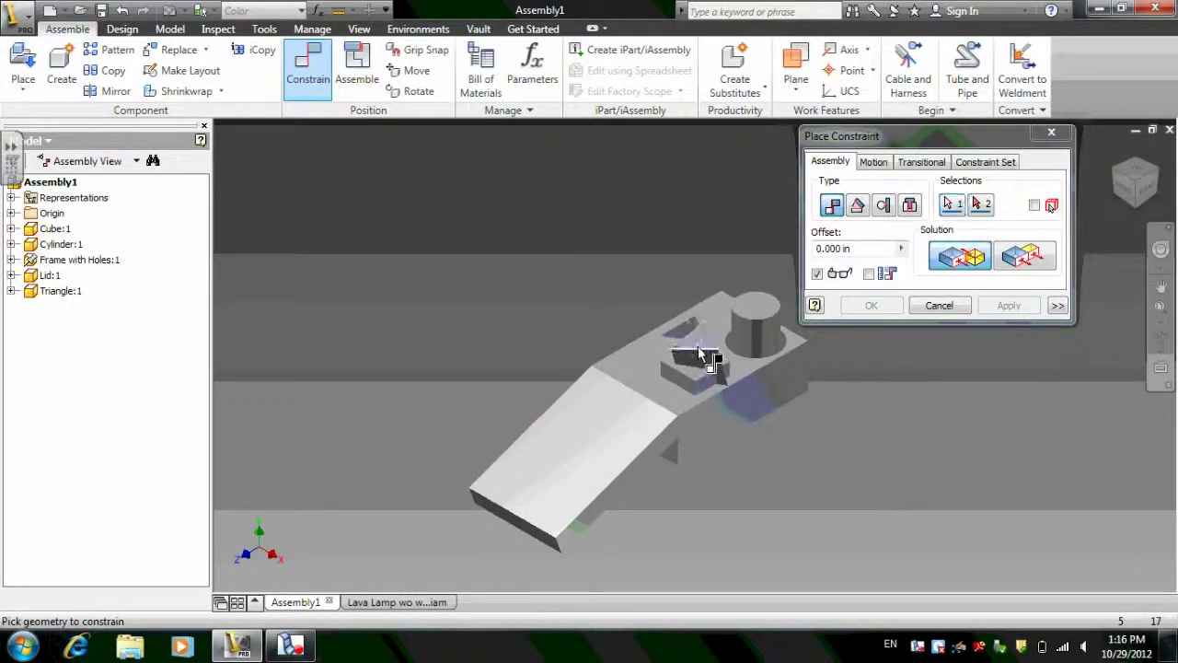
click(698, 346)
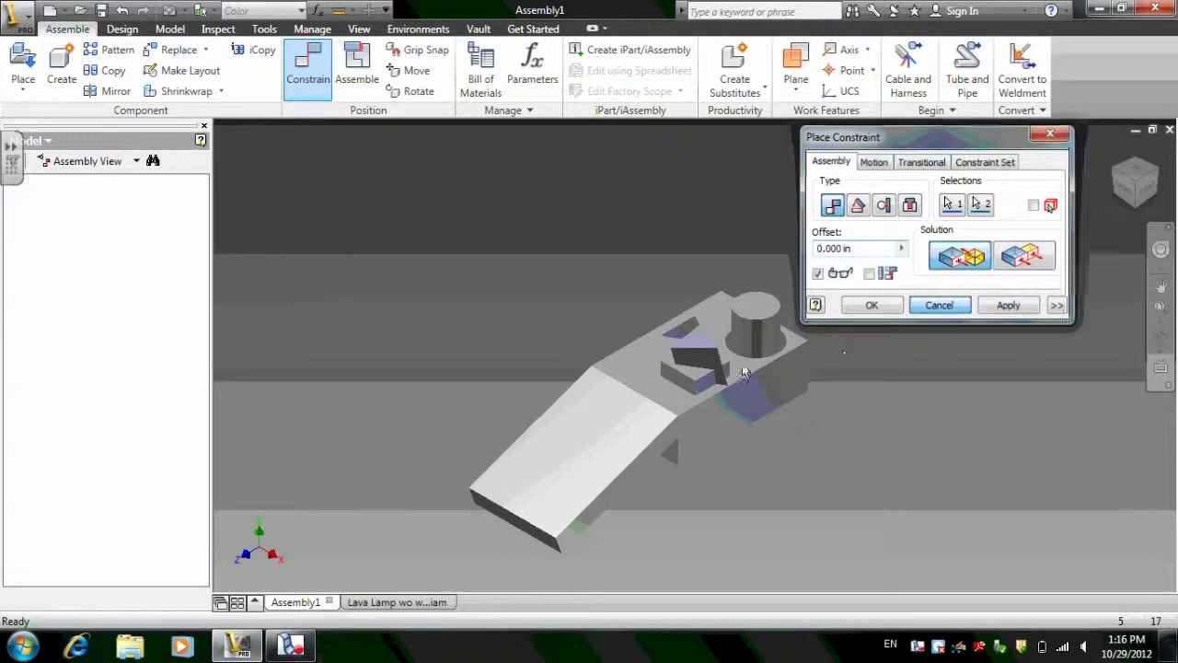
click(939, 305)
Turn the triangle upright above the frame and try to mate its bottom edge to the triangular hole's edge at 0.000 in offset.
drag(695, 345, 685, 293)
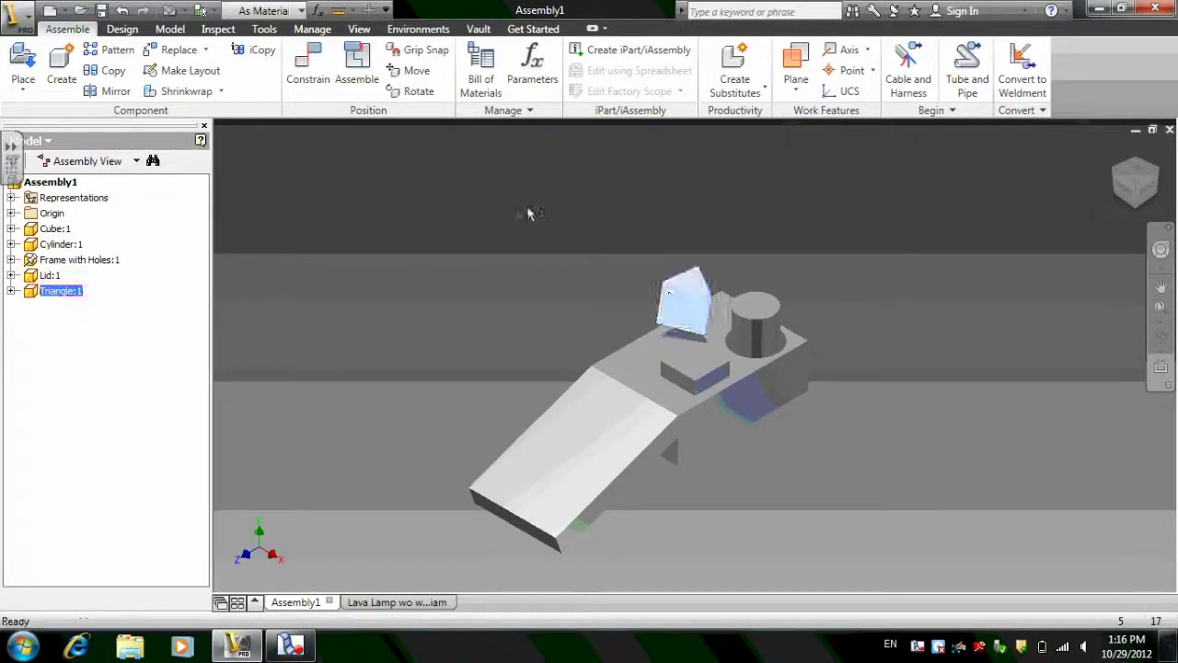
click(311, 67)
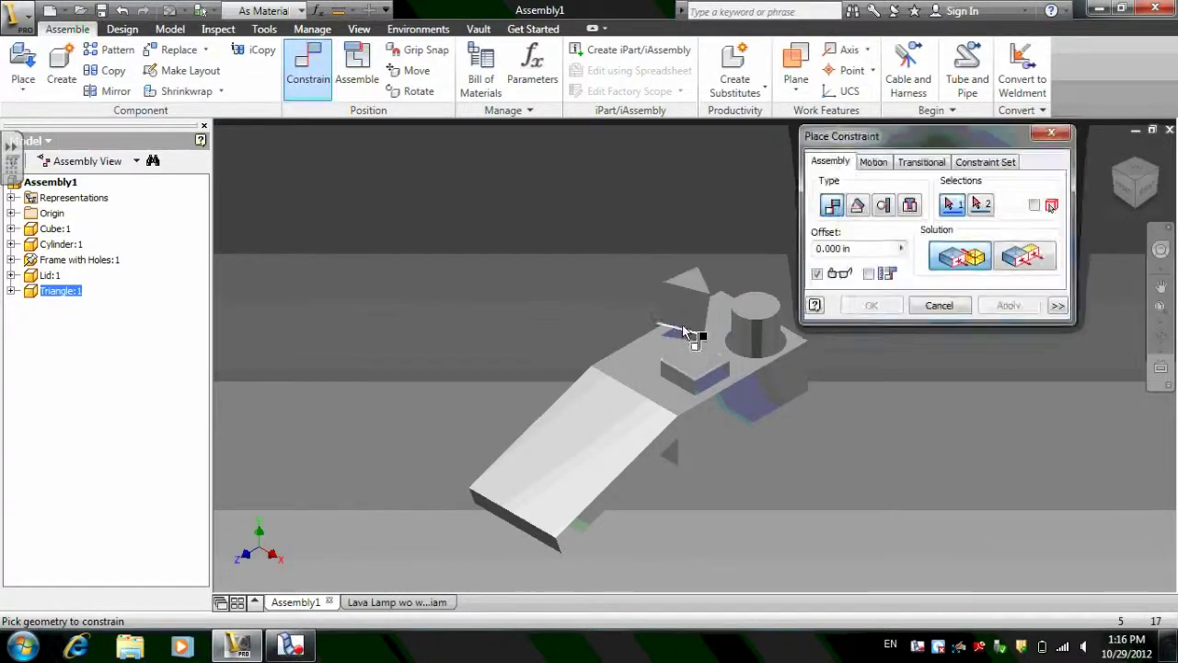
click(689, 333)
click(686, 340)
click(1009, 305)
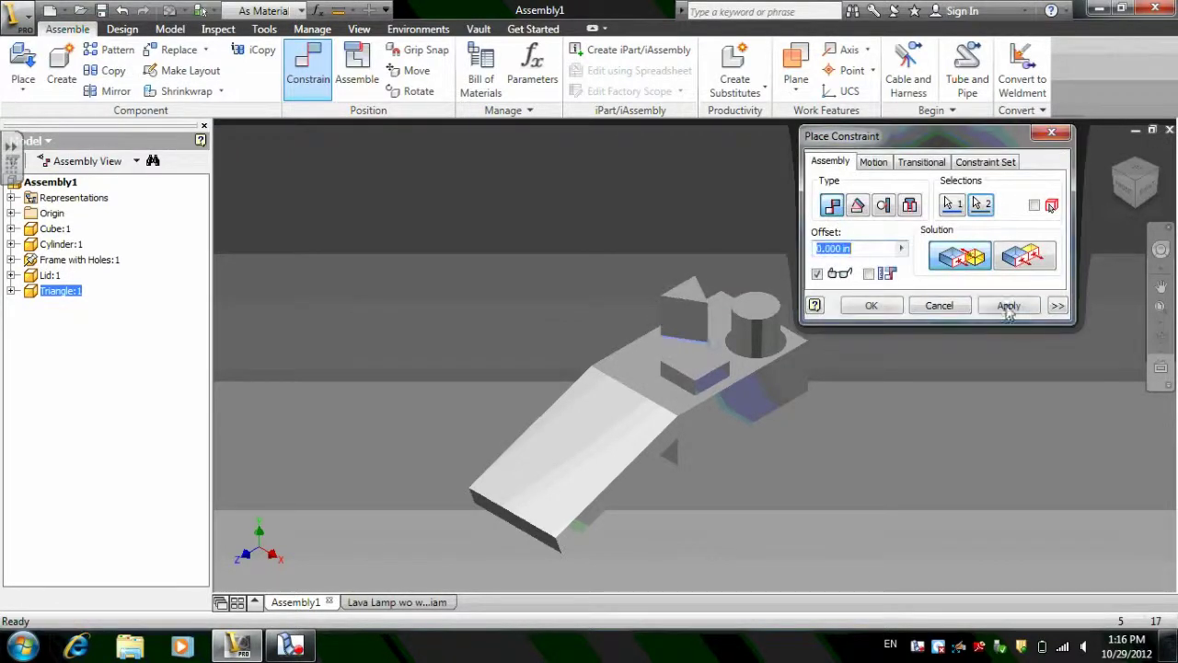
click(954, 311)
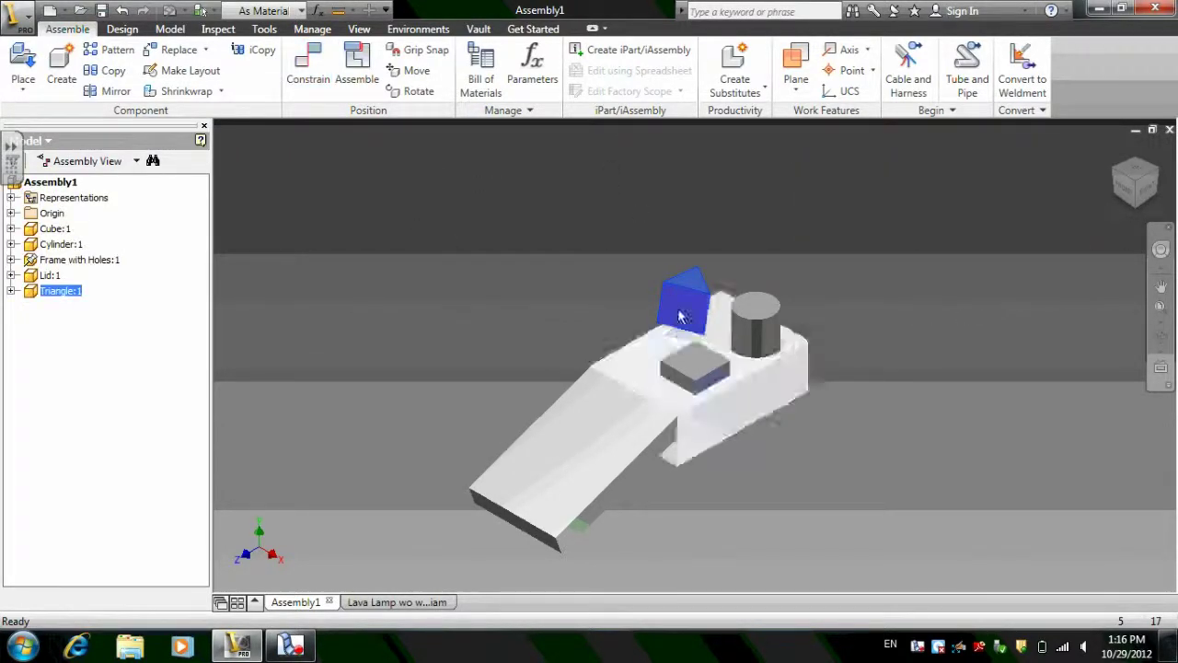
Examine the assembly's bill of materials in its Structured and Model Data views, and close it.
click(481, 66)
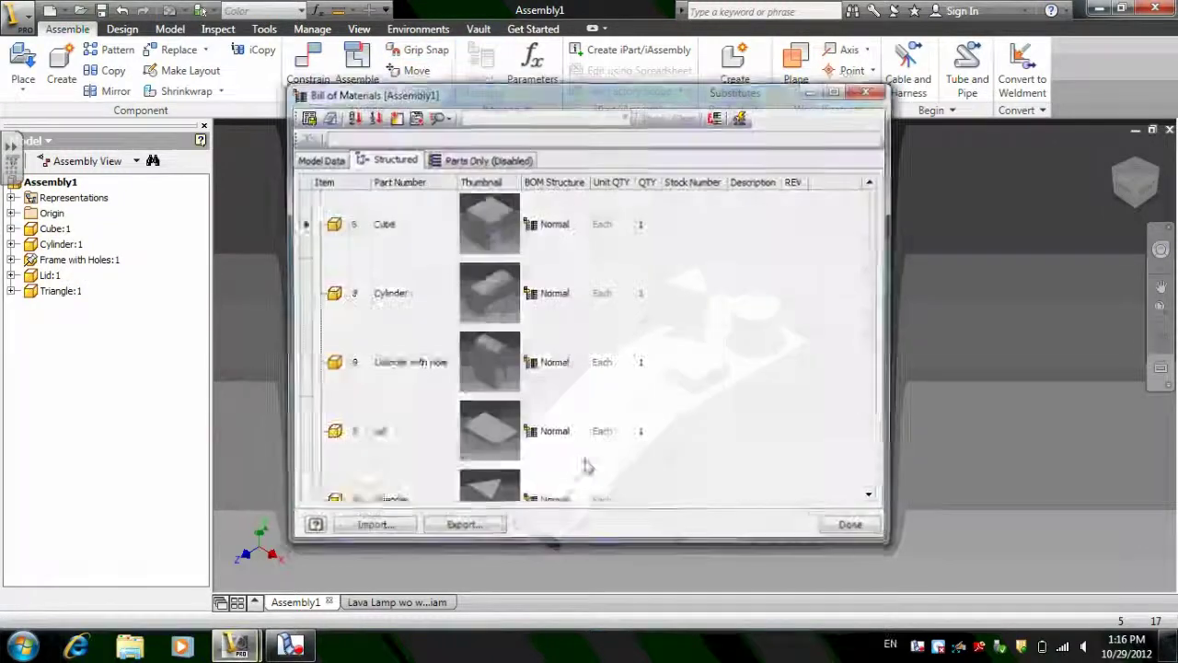
scroll(585, 467, down, 1)
scroll(543, 419, up, 1)
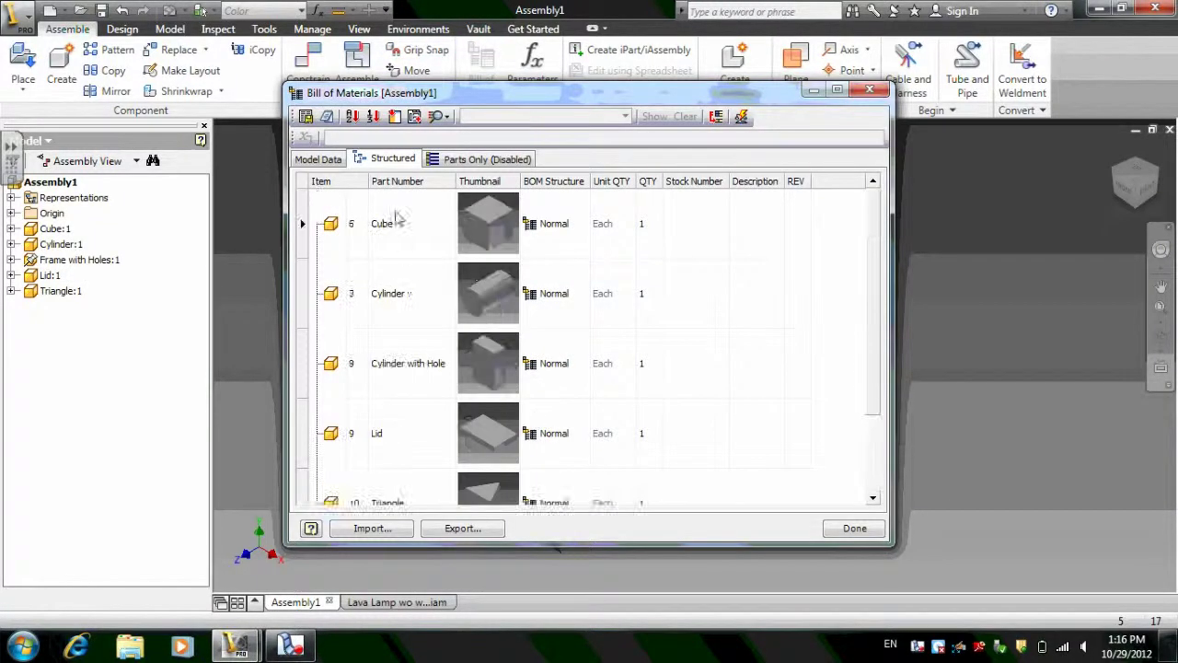
click(332, 162)
scroll(605, 394, down, 1)
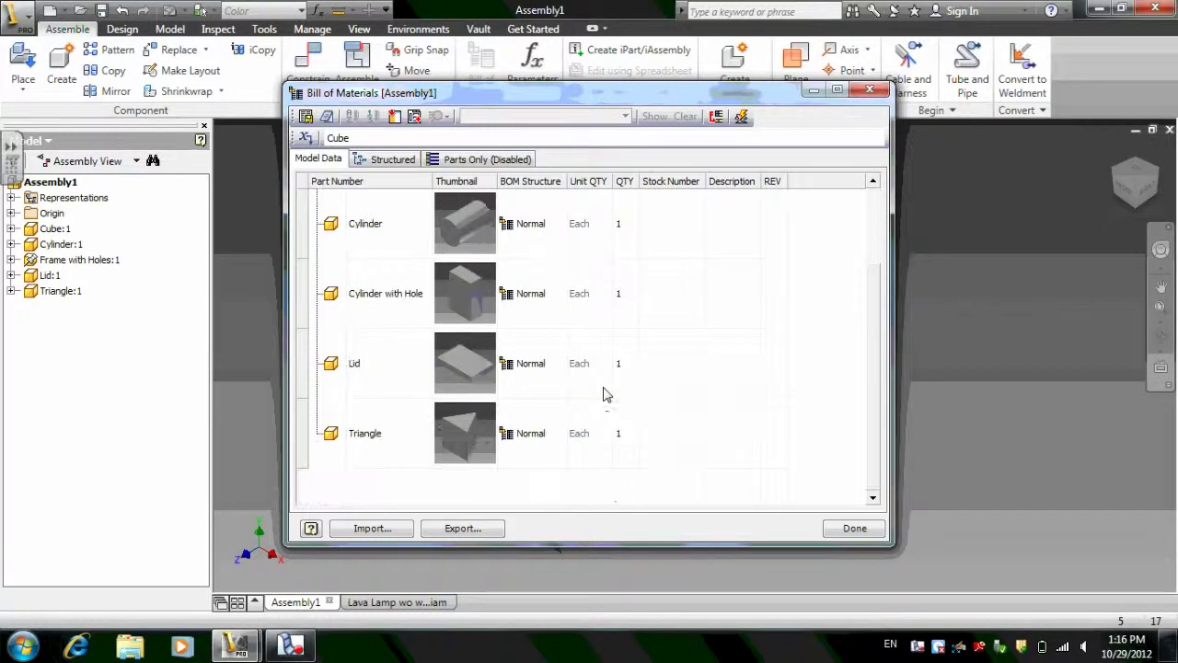
scroll(625, 429, up, 1)
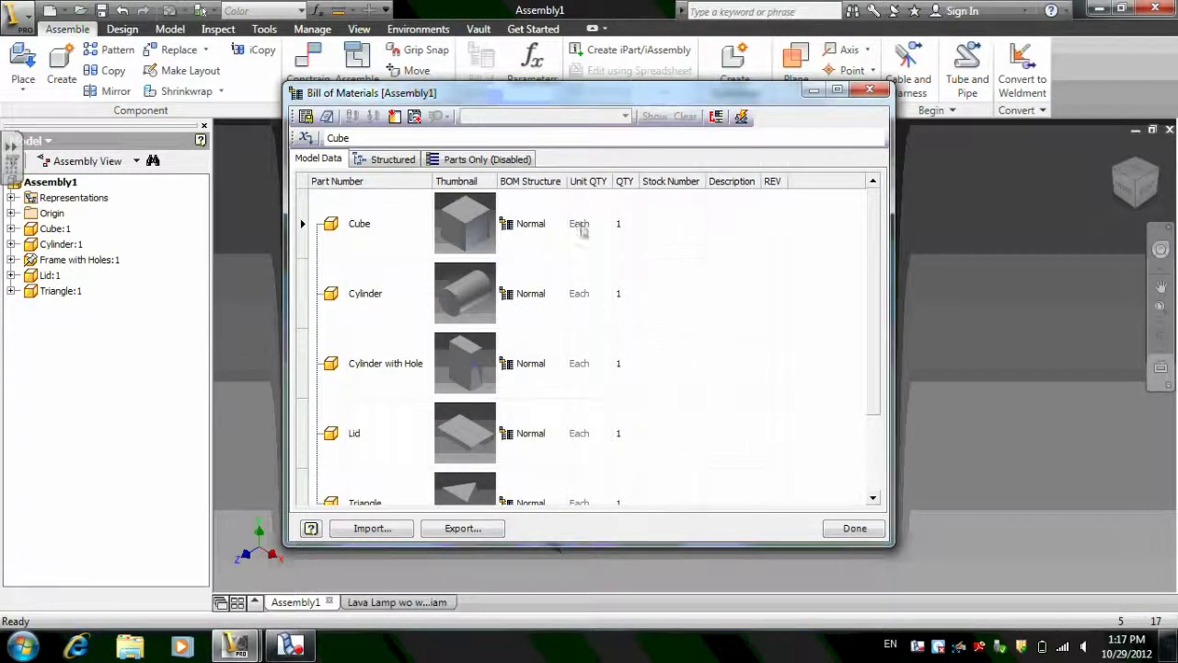
click(393, 160)
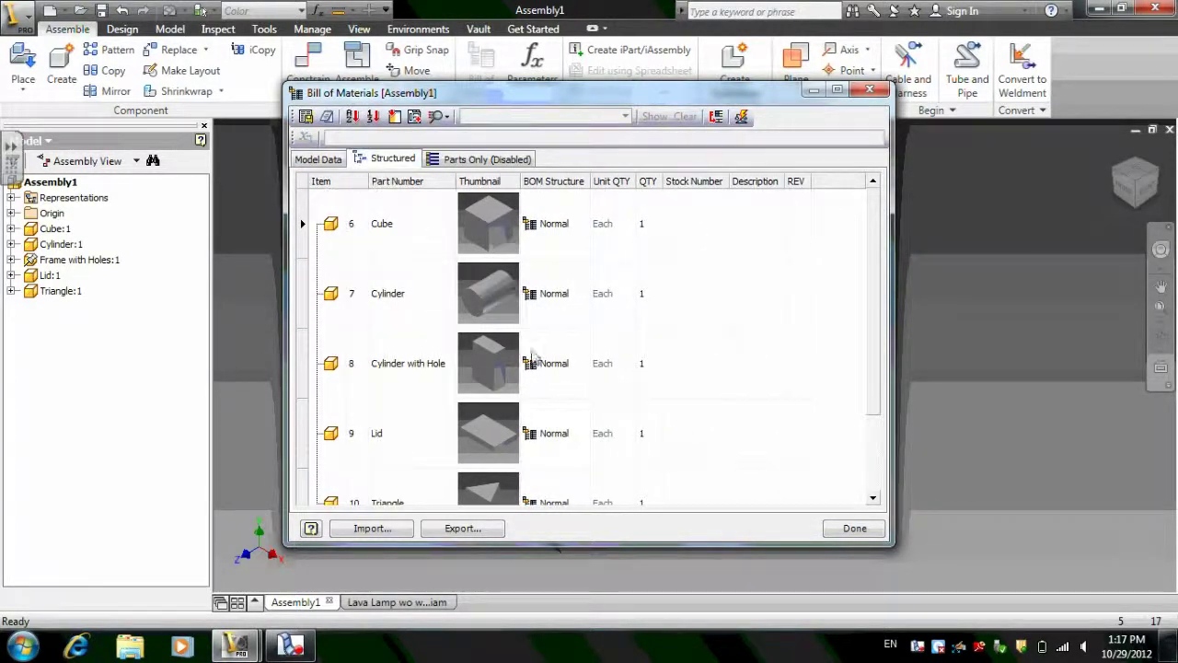
scroll(449, 307, down, 1)
scroll(391, 342, up, 1)
scroll(439, 392, down, 1)
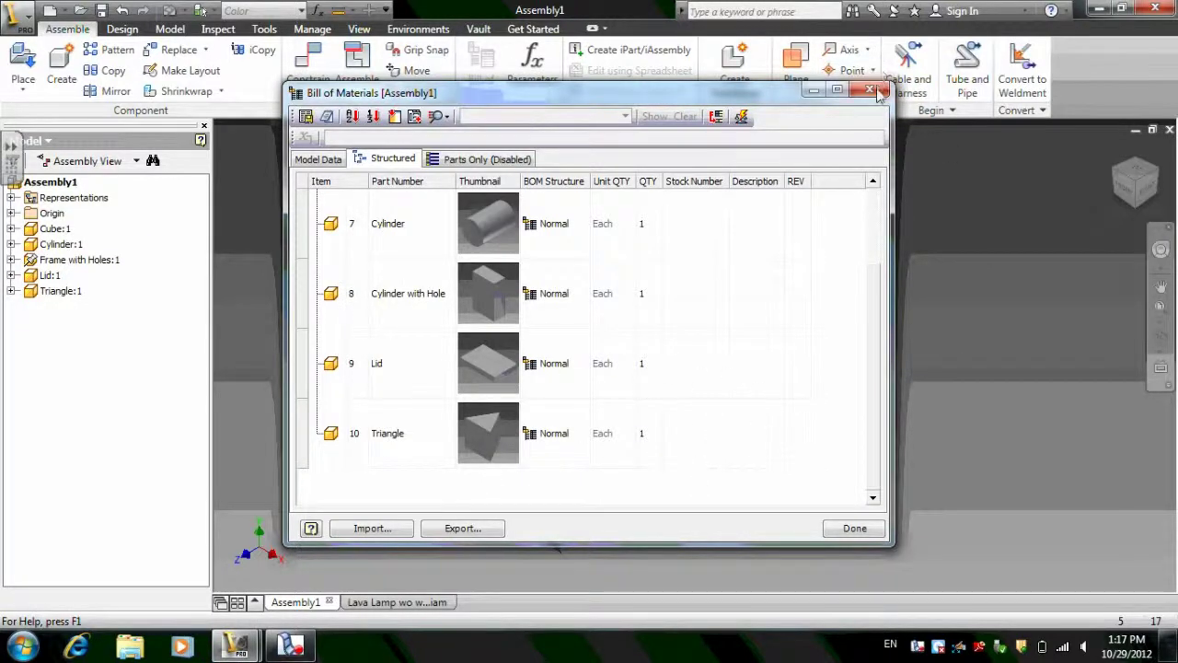
click(854, 527)
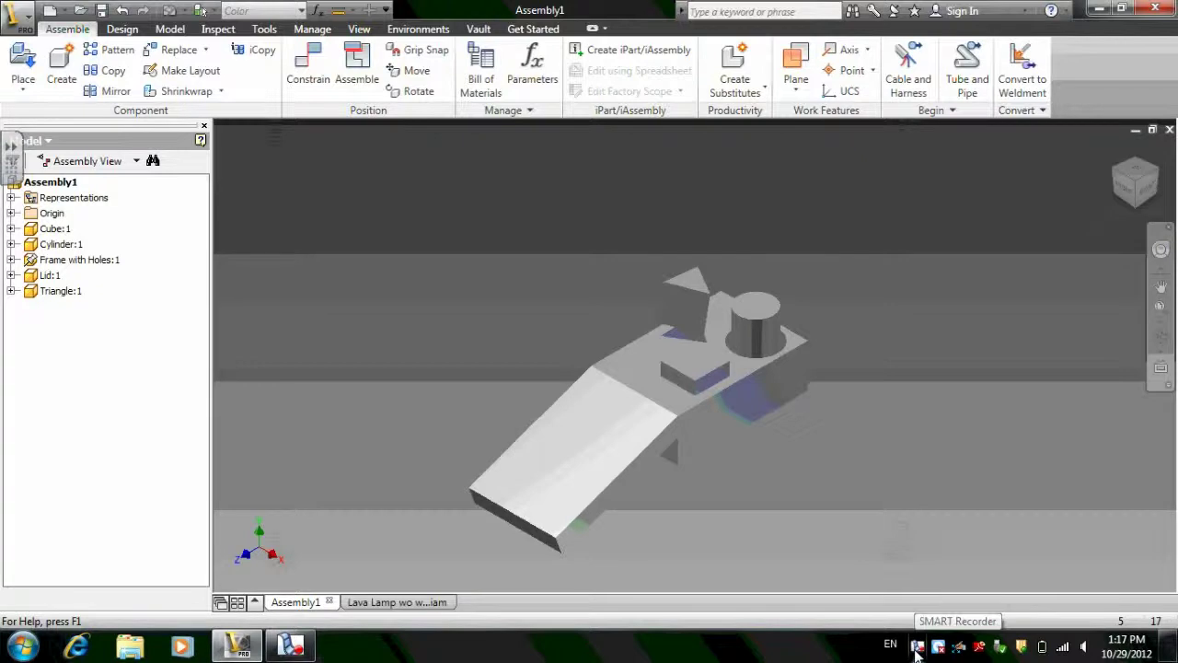